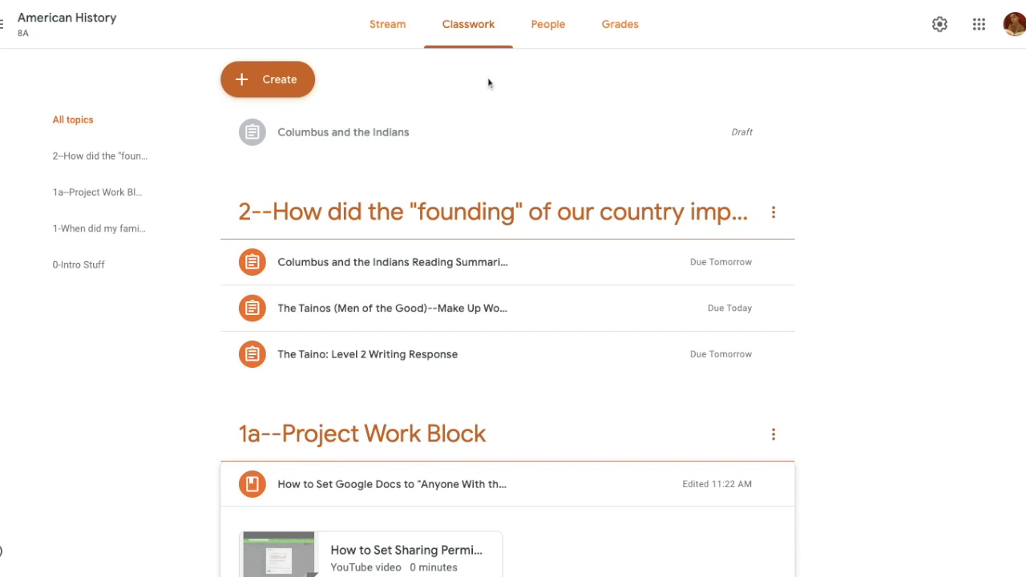
Step: Create a new assignment titled "Level 2 Writing Assignment" with "Instructions" as its instruction text
left_click(278, 87)
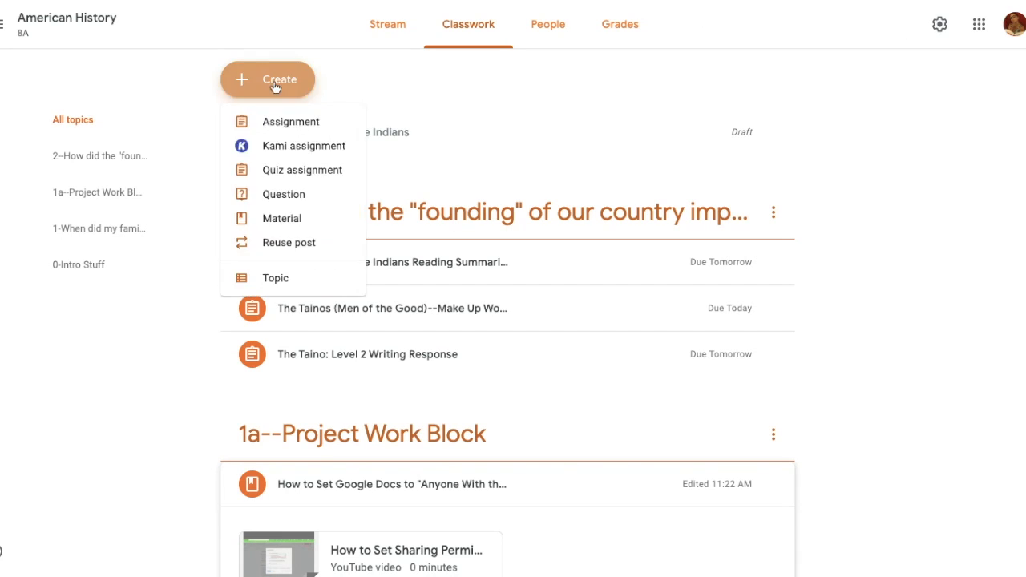
left_click(277, 133)
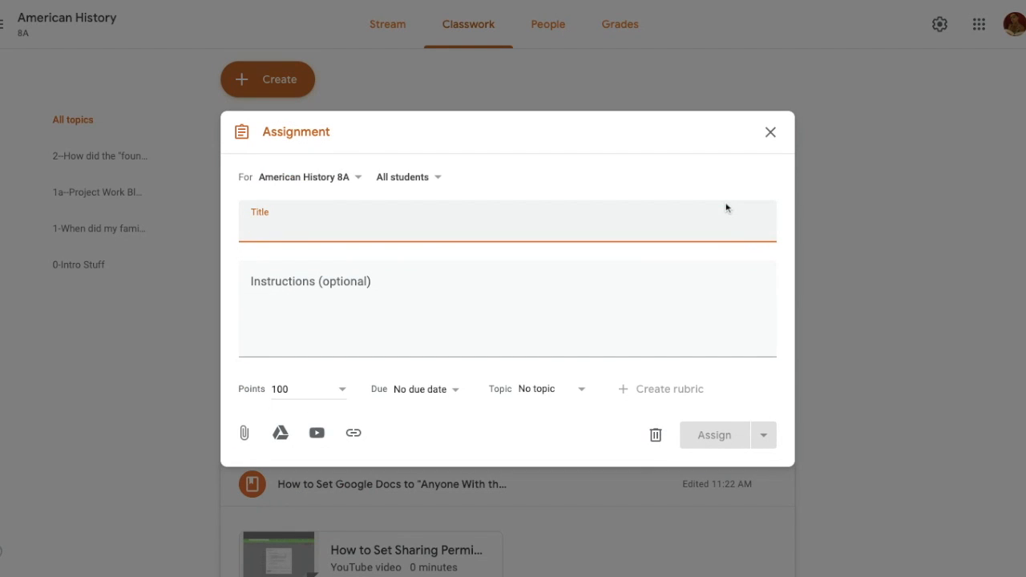
type("Leve")
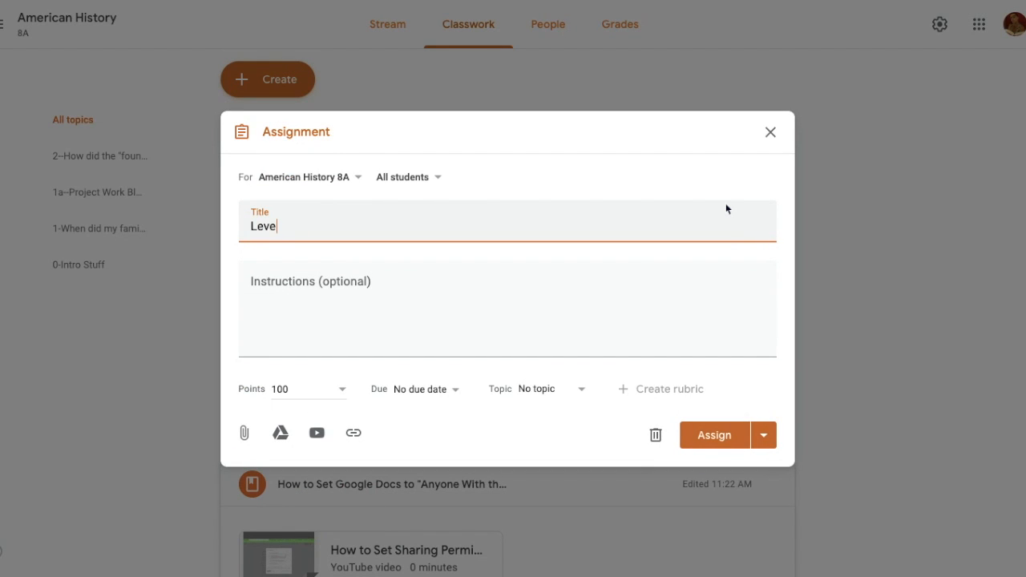
type("l 2 Writing Assignment")
left_click(439, 314)
type("Instructions")
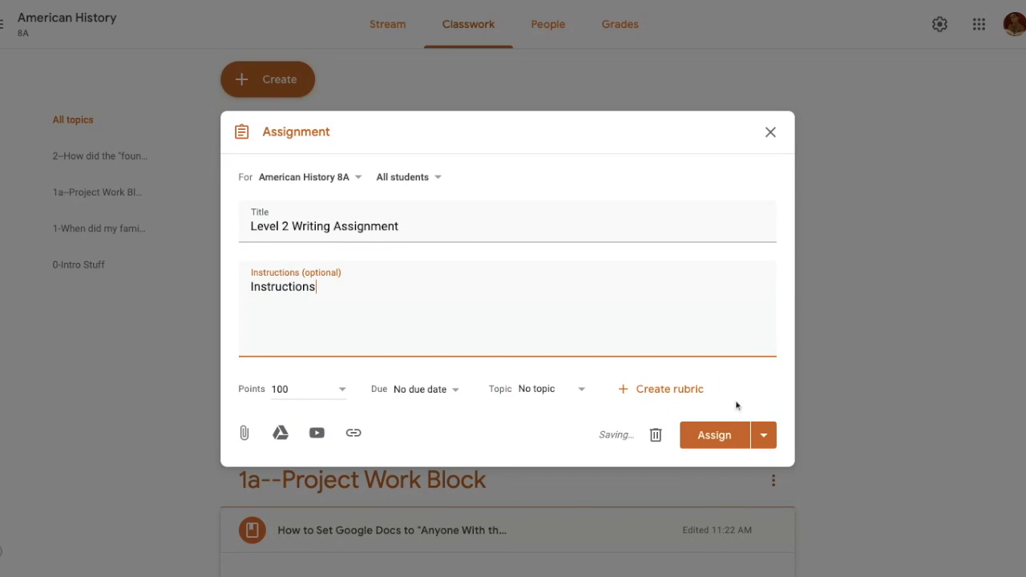
Step: Set the assignment's point value to 16
left_click(303, 390)
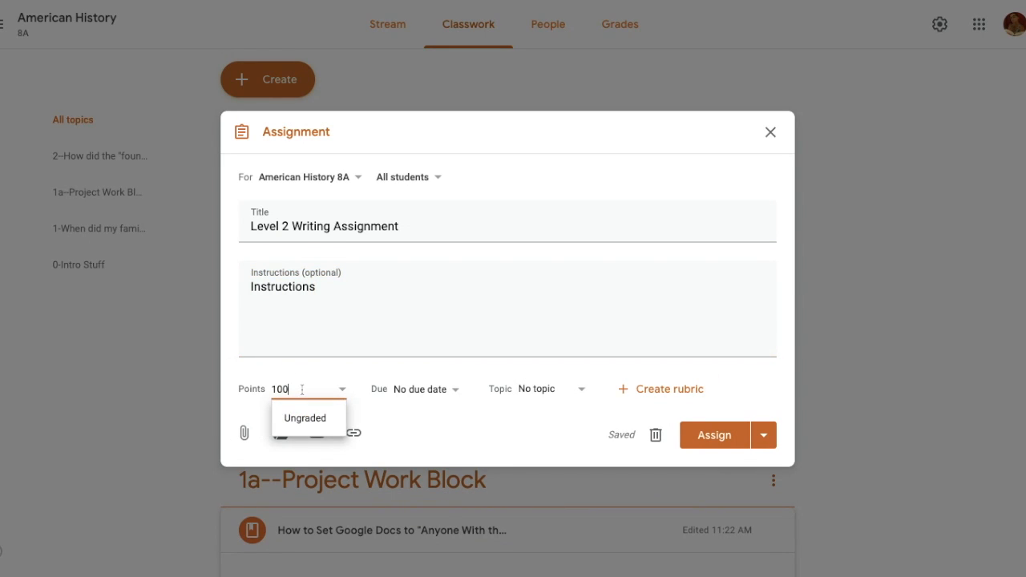
type("16")
key("Tab")
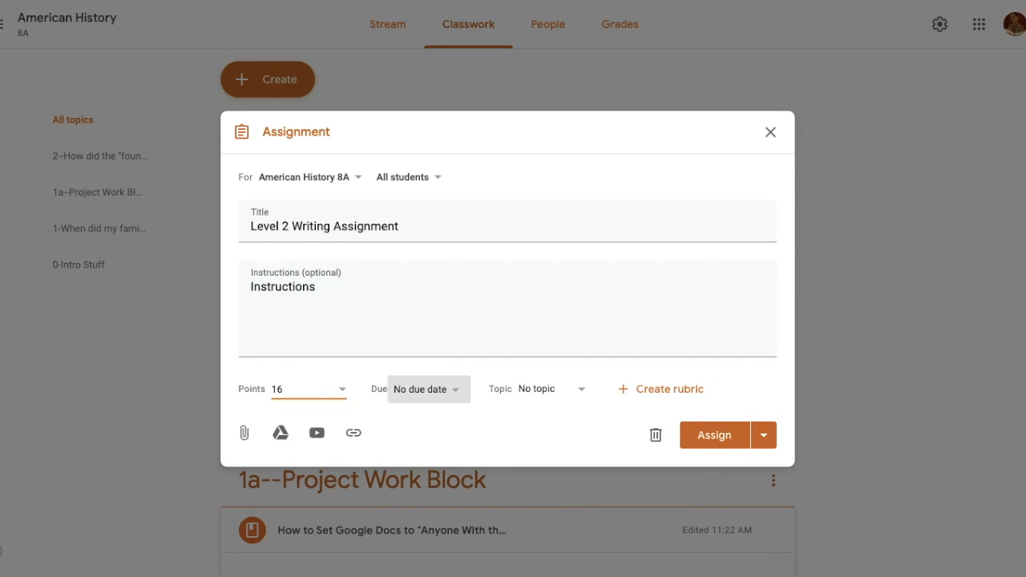
left_click(460, 454)
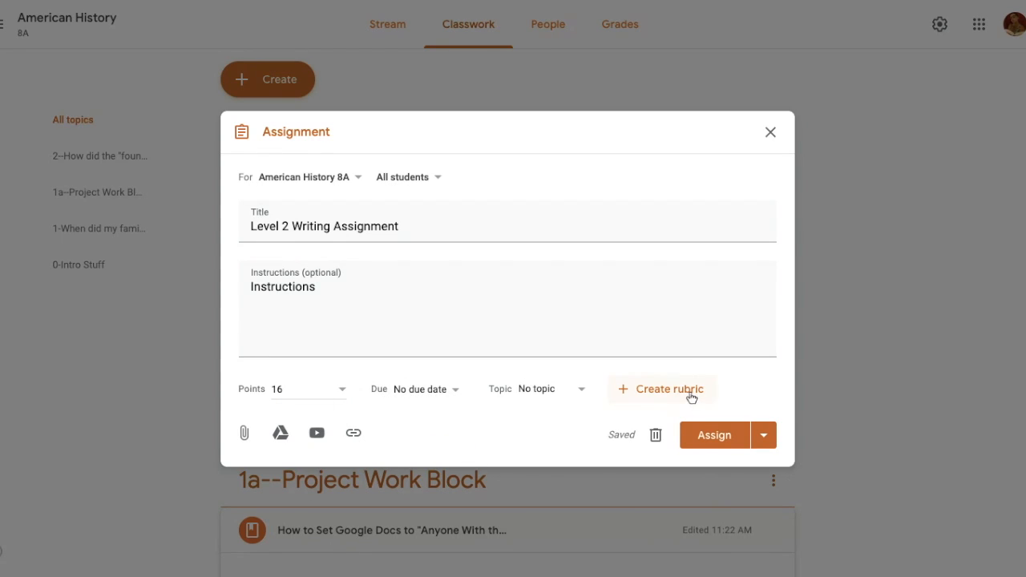
Step: Create a rubric for the assignment with a first criterion titled "Length" and a 4-point level
left_click(691, 391)
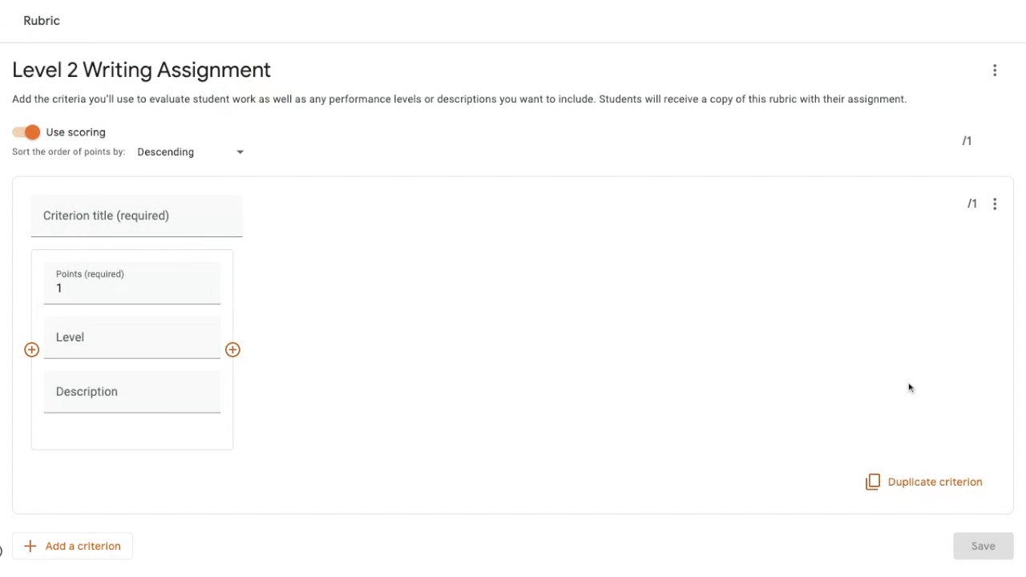
left_click(137, 216)
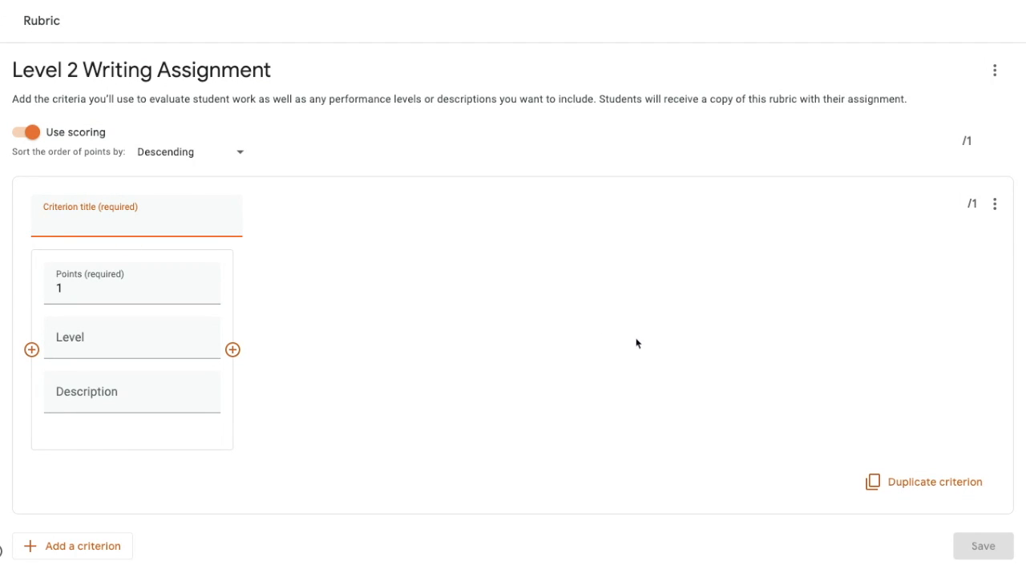
type("Length")
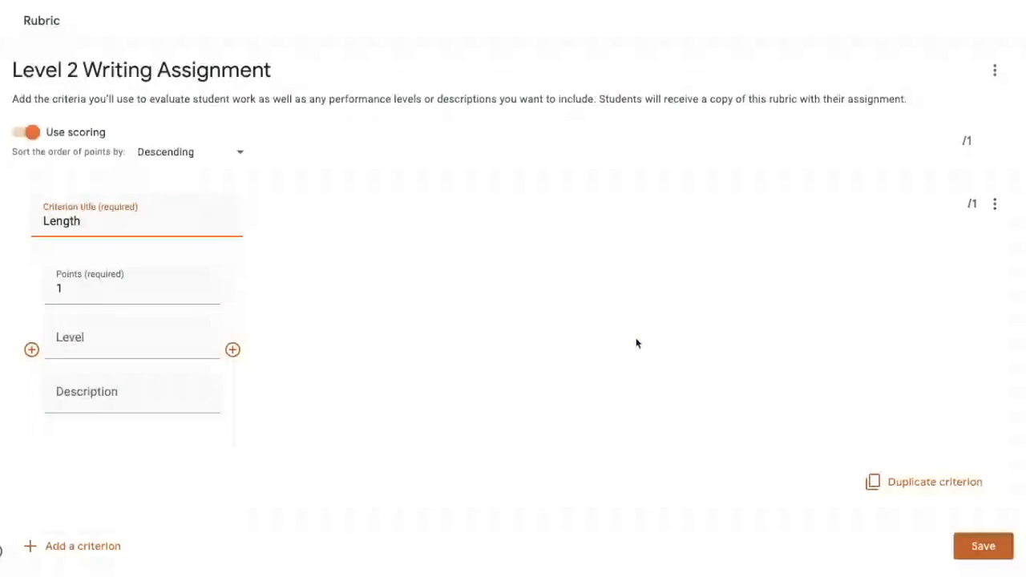
left_click(118, 287)
key("BackSpace")
type("4")
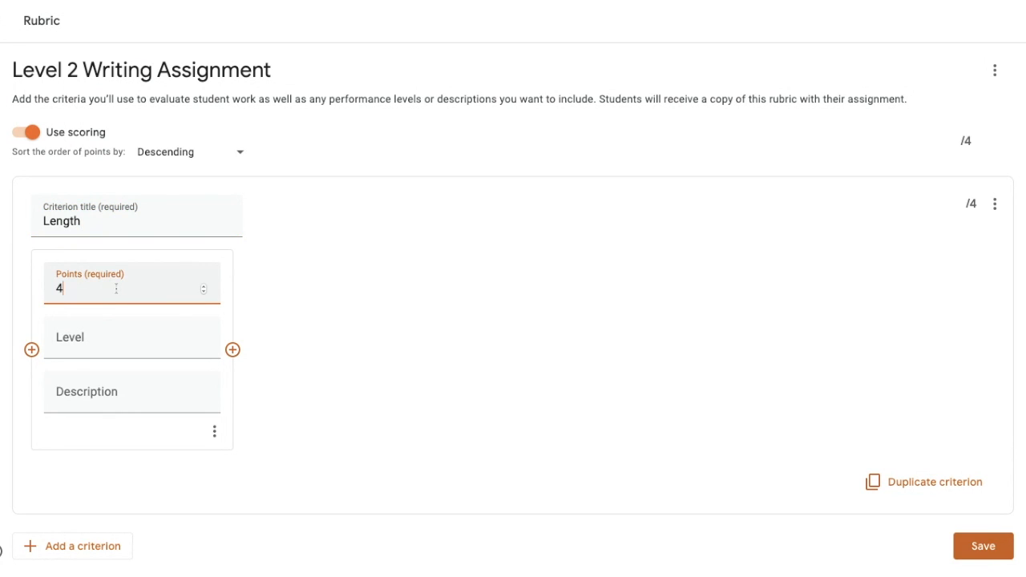
left_click(91, 402)
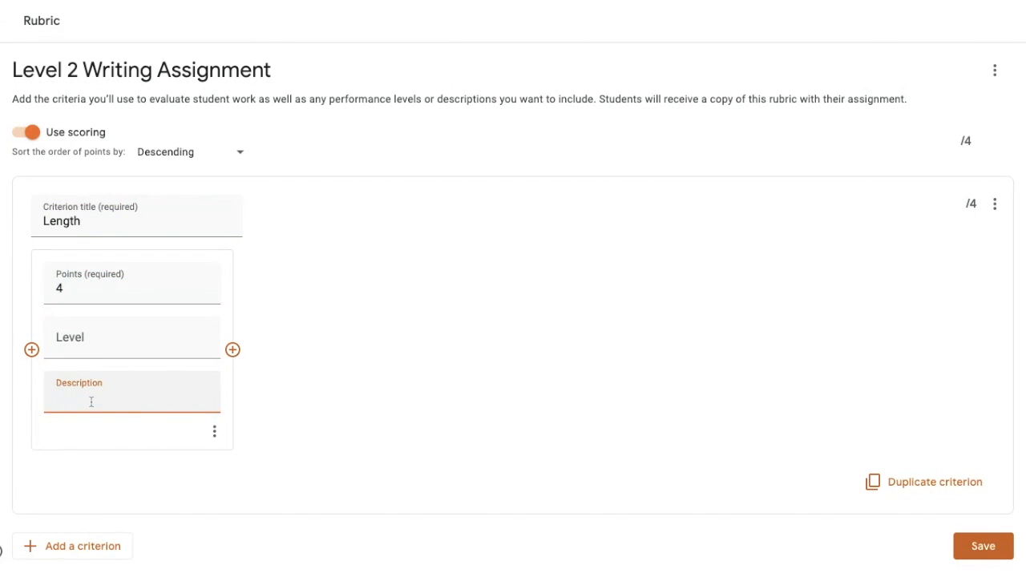
Step: Add three more levels worth 3, 2 and 1 points to the Length criterion
left_click(233, 350)
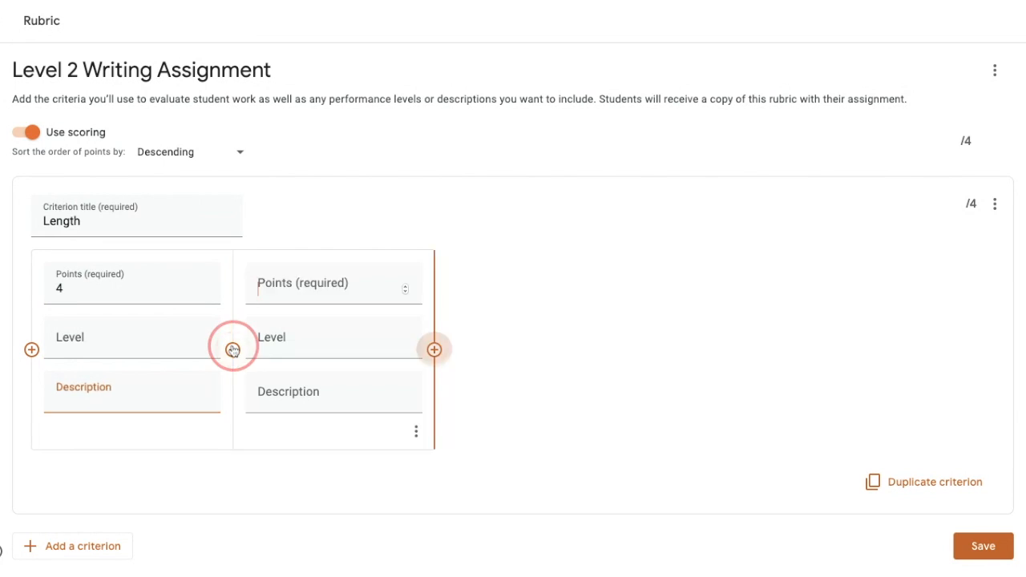
type("3")
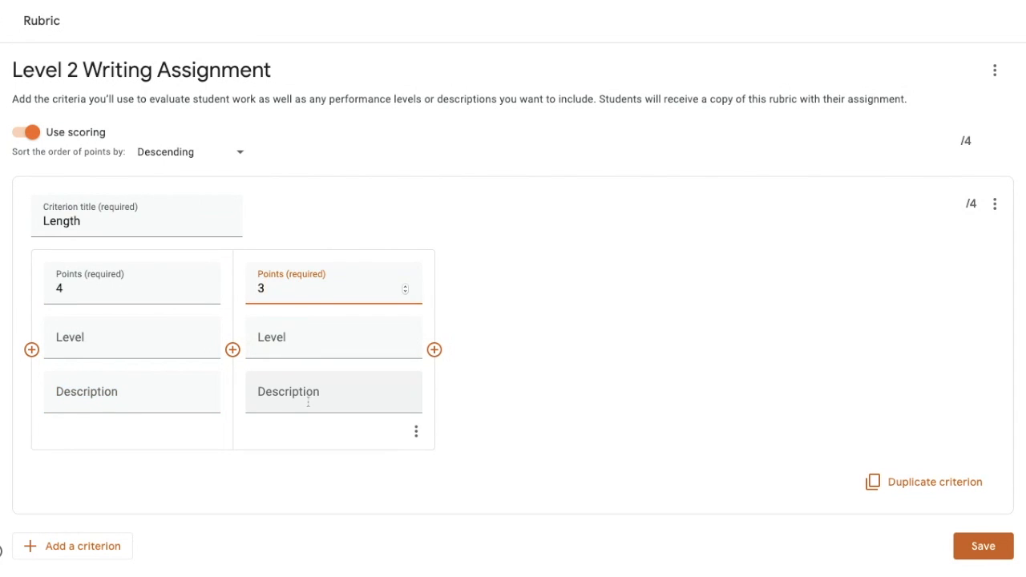
left_click(308, 403)
left_click(433, 350)
type("2")
left_click(526, 393)
left_click(636, 350)
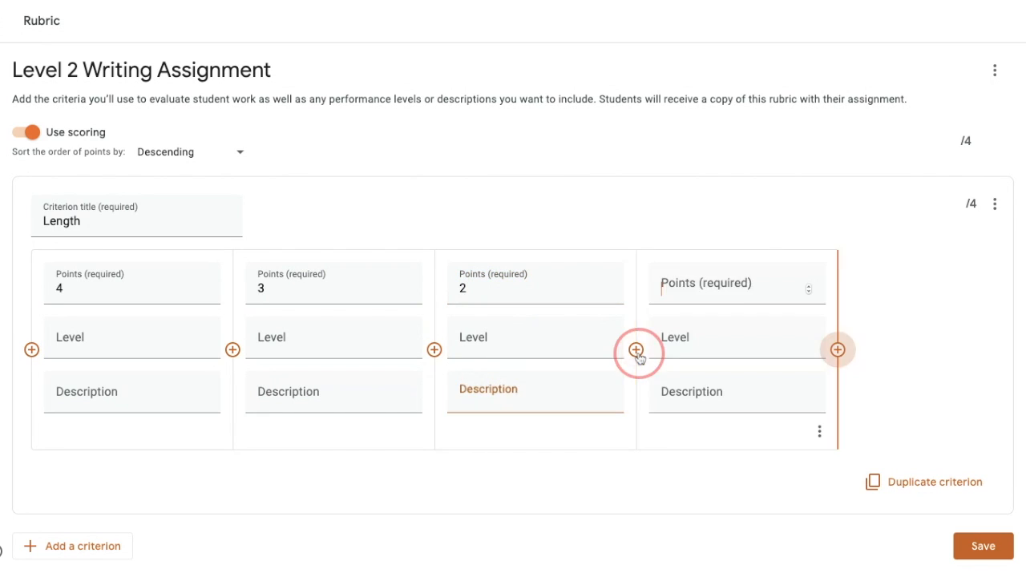
type("1")
left_click(700, 392)
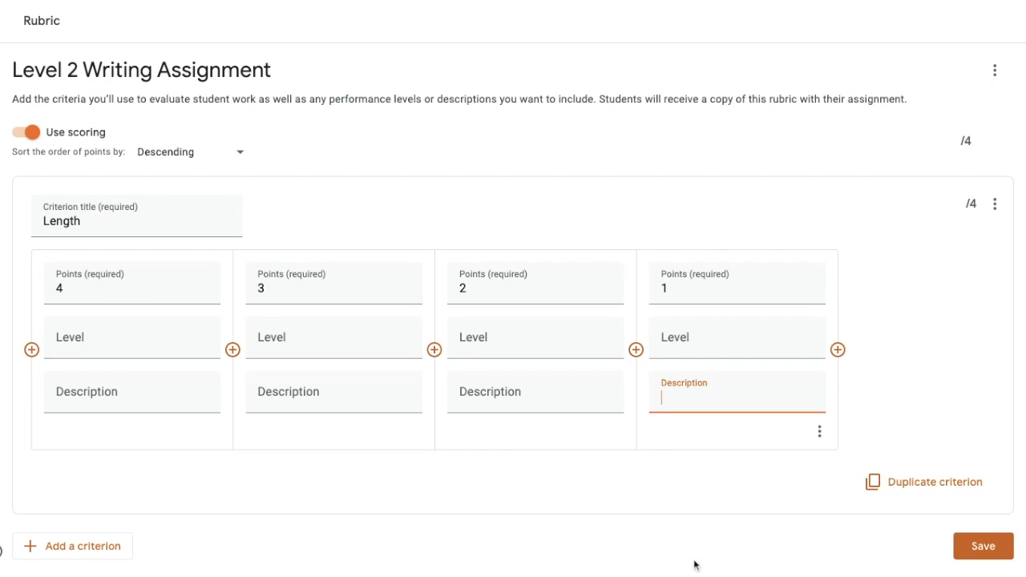
left_click(698, 494)
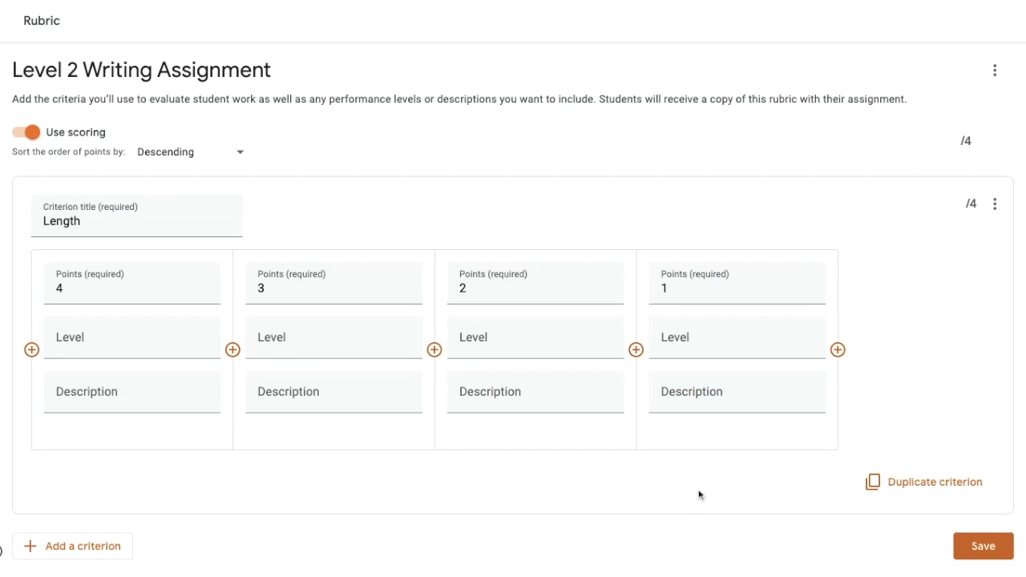
Step: Add a second criterion titled "Analysis" and set its first level to 4 points
left_click(64, 552)
scroll(64, 555, "down", 3)
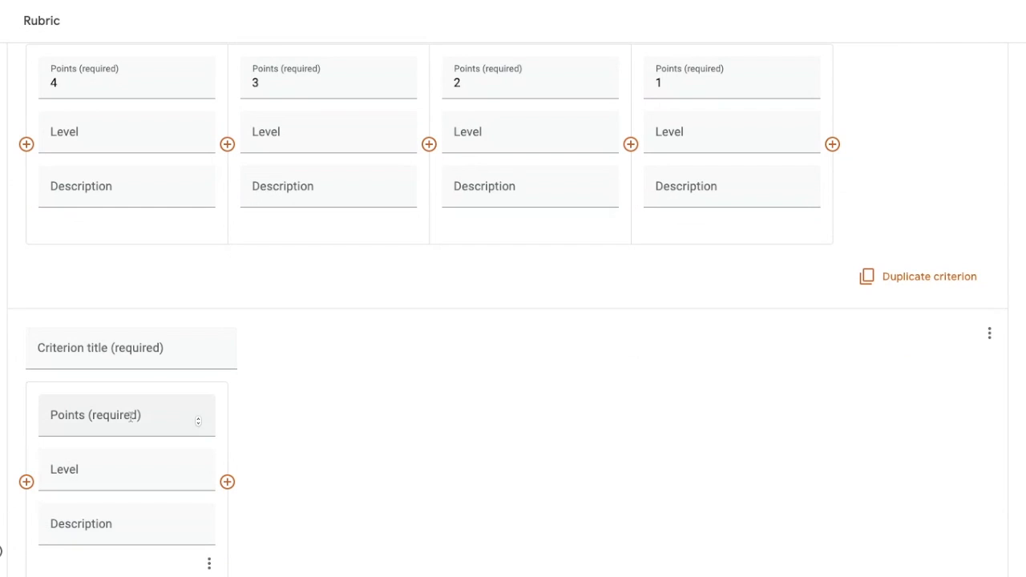
left_click(139, 349)
type("Analysis")
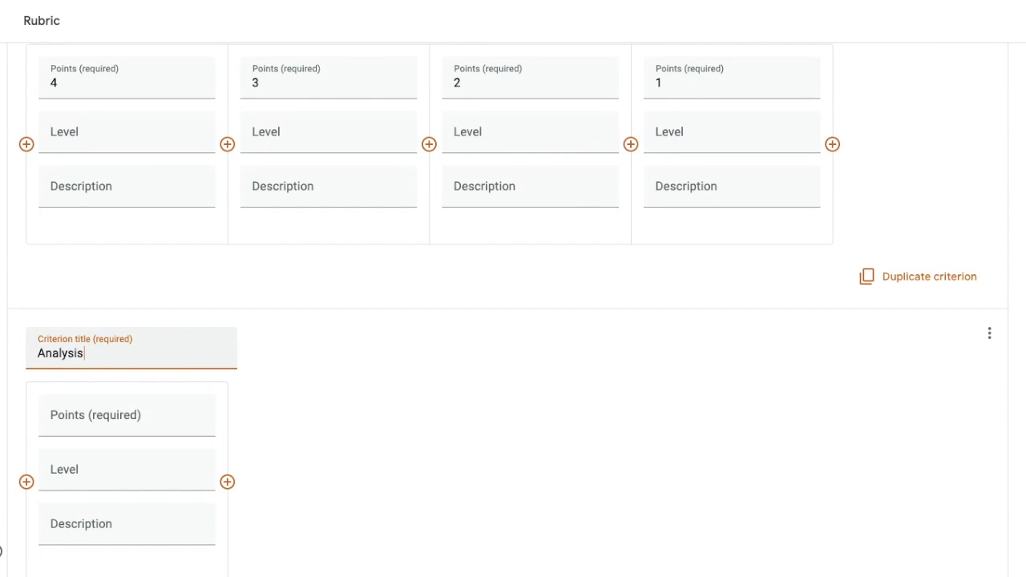
left_click(111, 407)
type("4")
left_click(98, 523)
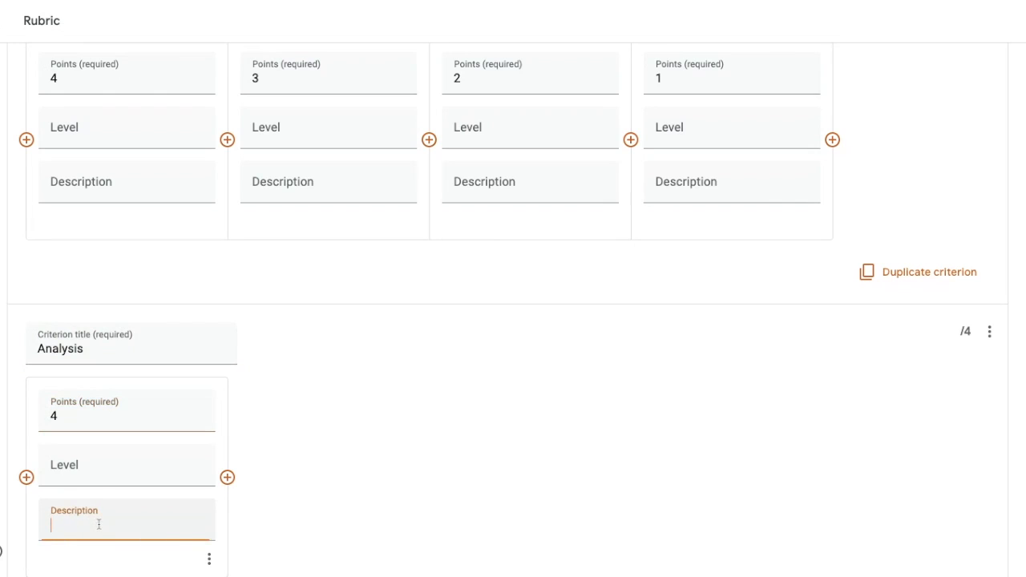
Step: Add levels worth 3 and 2 points to the Analysis criterion
left_click(228, 478)
left_click(309, 409)
type("3")
left_click(307, 521)
left_click(428, 477)
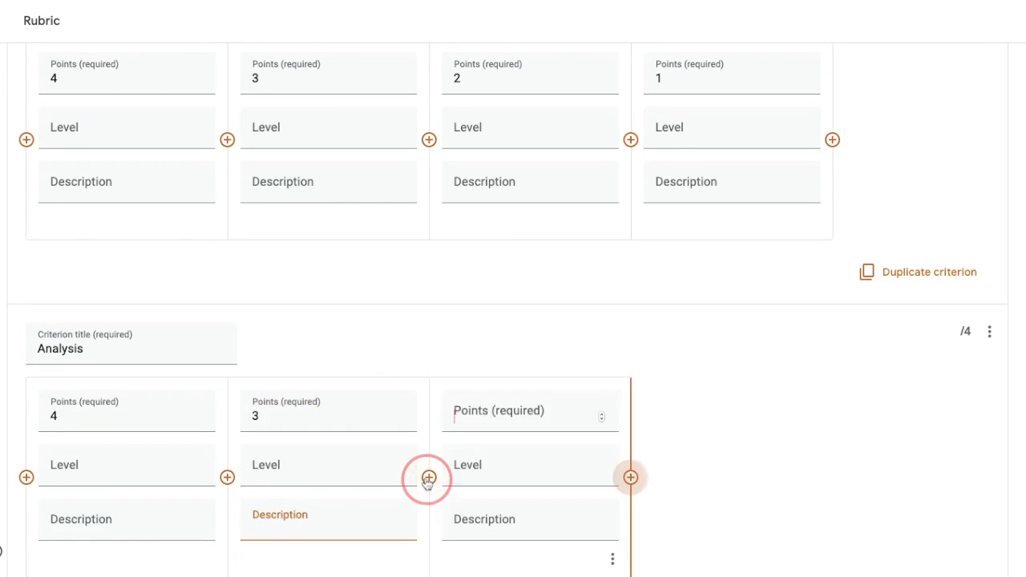
left_click(469, 417)
type("2")
left_click(499, 506)
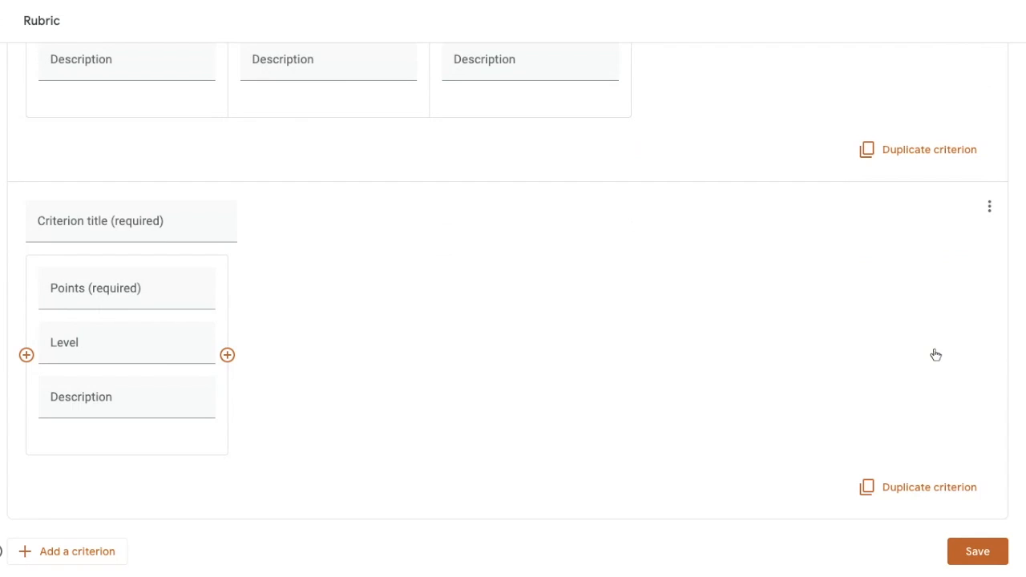
Step: Add a third, blank criterion to the rubric below Analysis
scroll(935, 355, "up", 2)
scroll(936, 355, "down", 2)
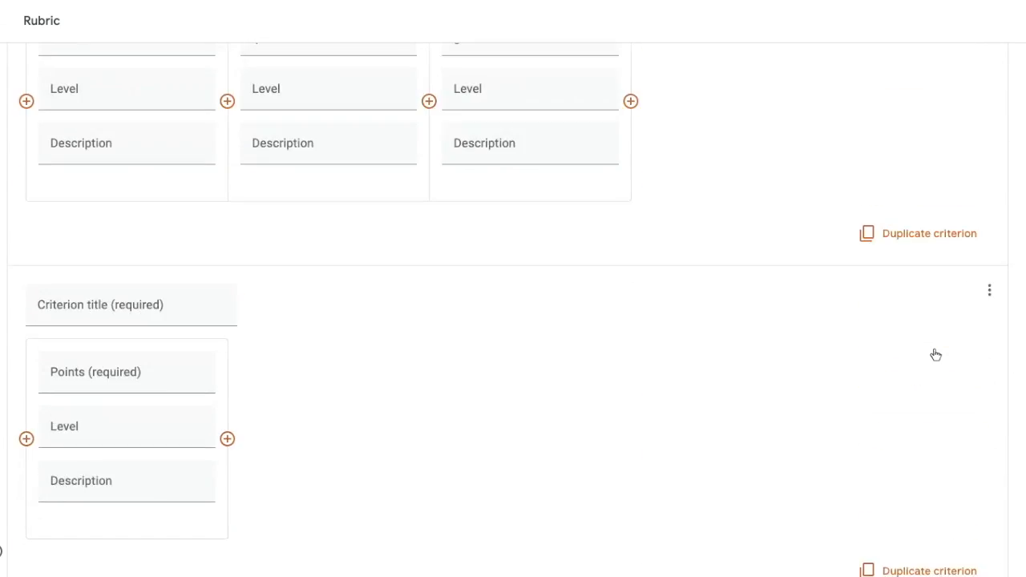
left_click(978, 553)
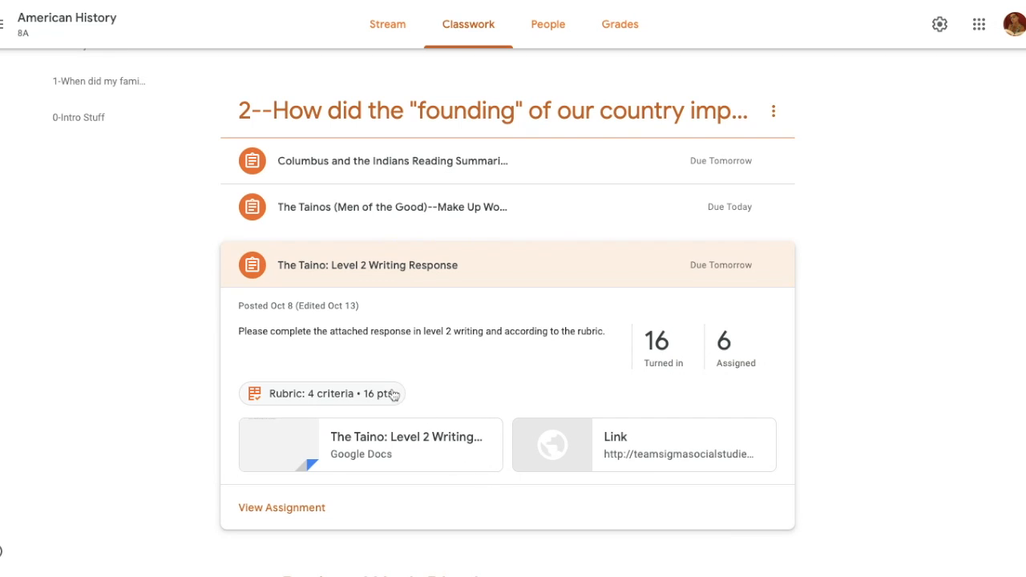
Step: Open the rubric of "The Taino: Level 2 Writing Response" and review its criteria and level descriptions
left_click(315, 396)
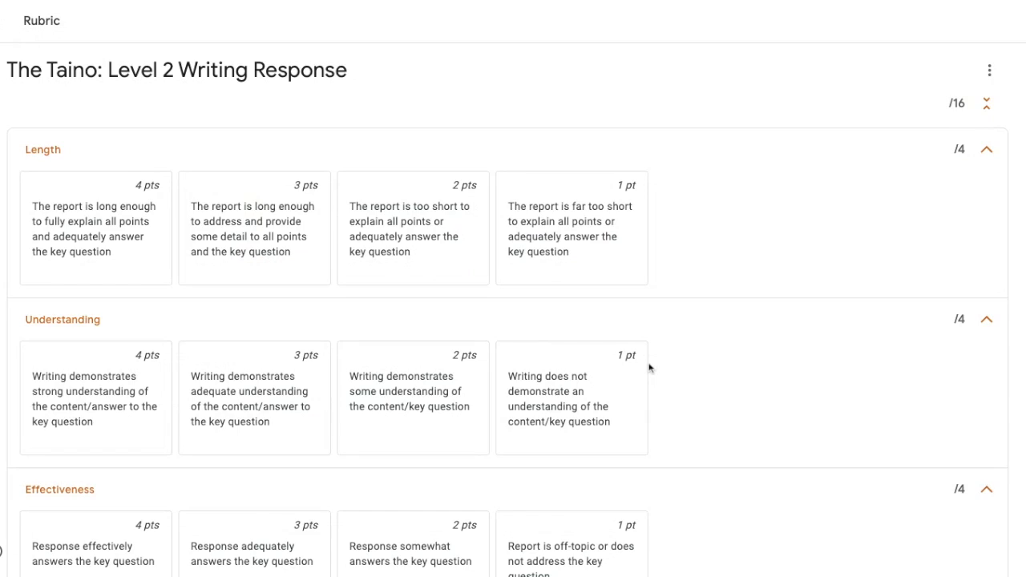
scroll(649, 368, "down", 1)
scroll(649, 368, "down", 2)
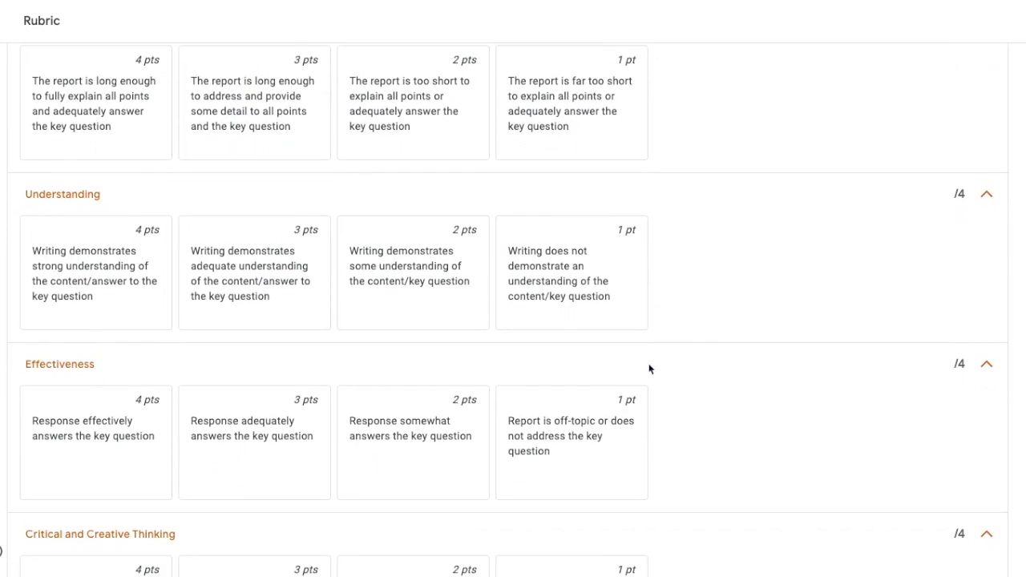
scroll(649, 368, "down", 1)
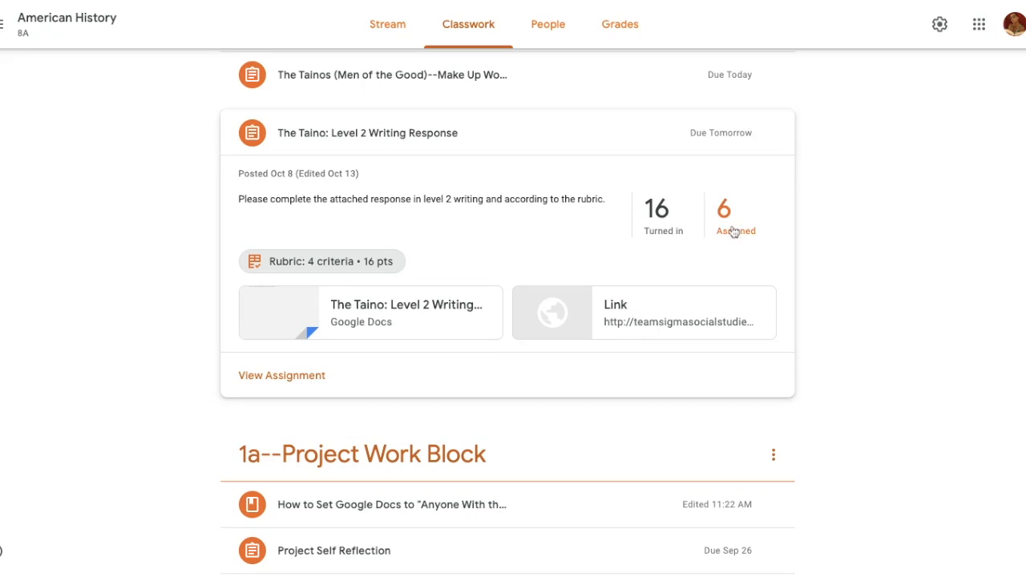
Step: View the turned-in work for the Taino writing response and read through the first student's submission
left_click(653, 218)
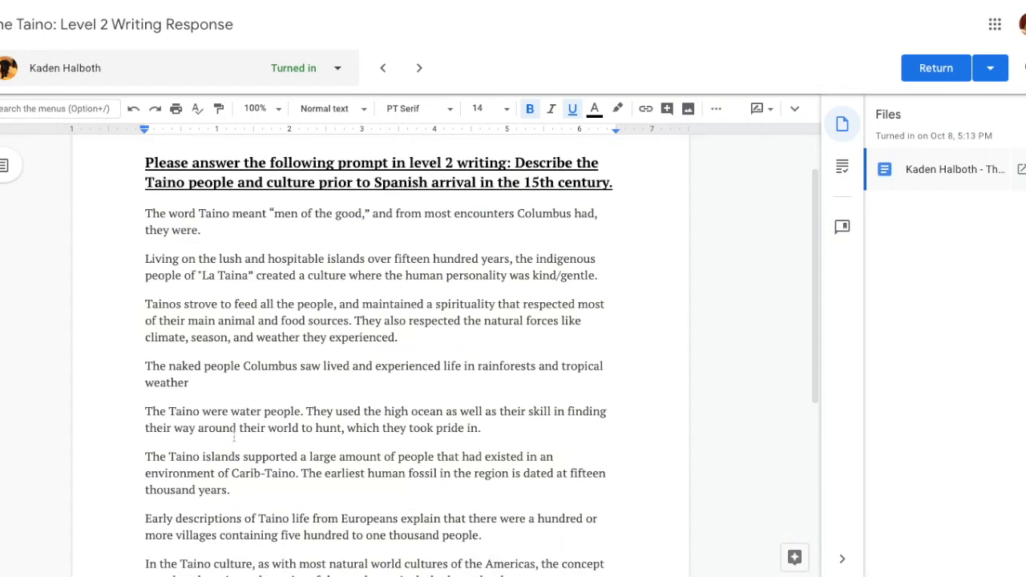
scroll(234, 436, "down", 4)
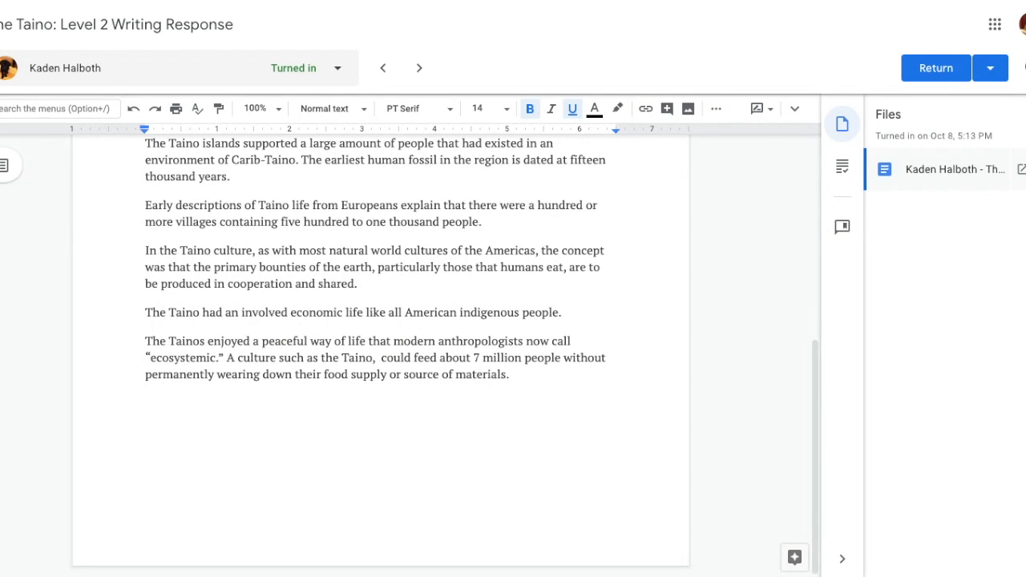
scroll(381, 353, "up", 5)
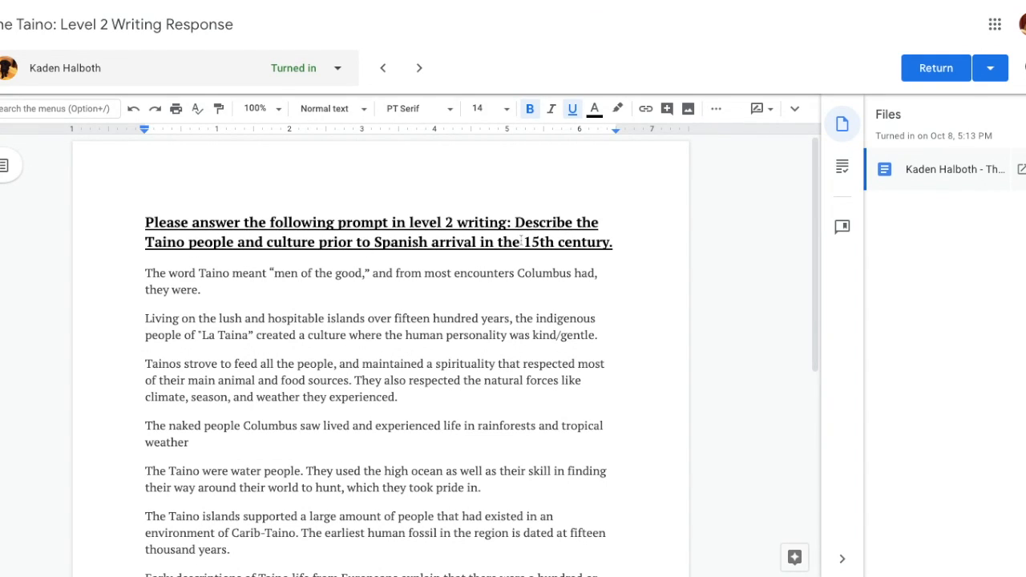
left_click(90, 449)
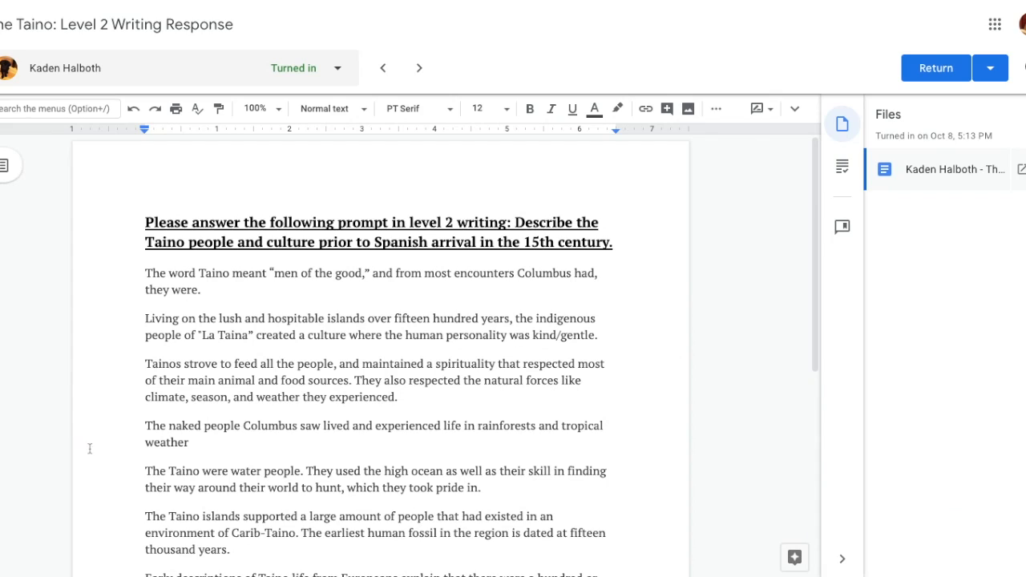
Step: Bring up the grading rubric beside the submission and score the Length criterion 4 points
left_click(842, 166)
scroll(944, 390, "down", 3)
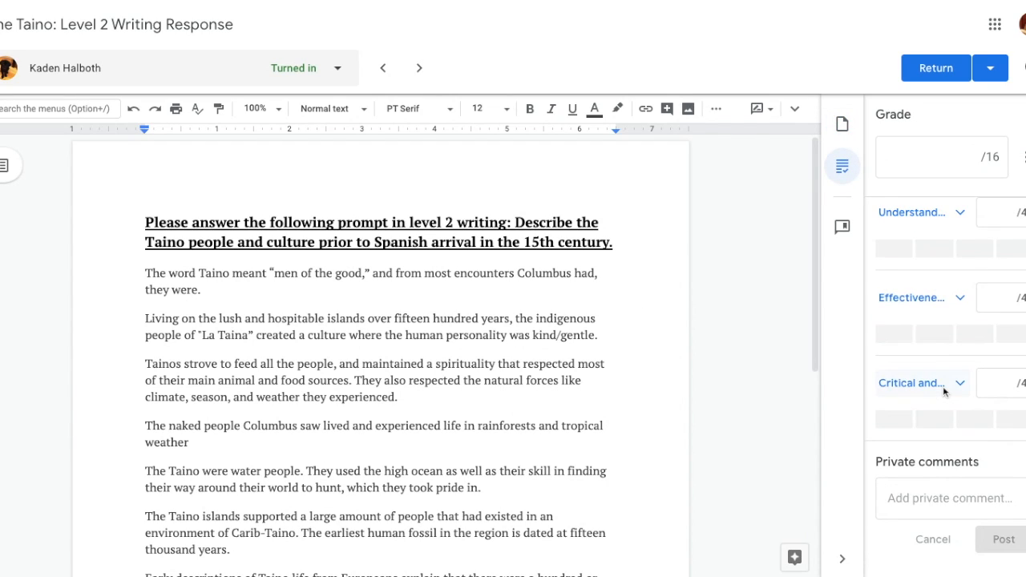
scroll(943, 392, "up", 3)
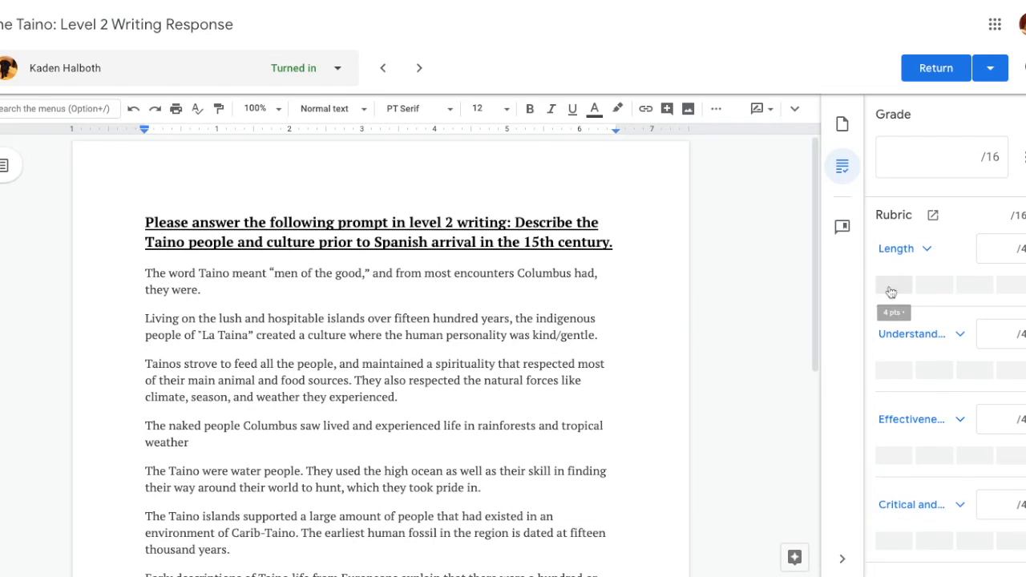
left_click(892, 287)
Step: Expand the Length criterion and examine the descriptions of its scoring levels
left_click(916, 250)
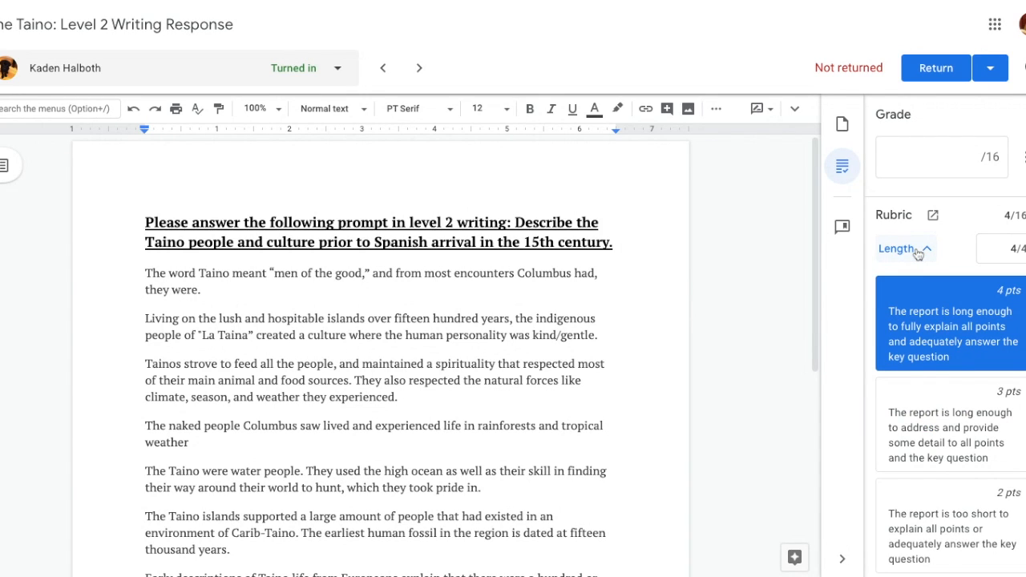
left_click(916, 250)
left_click(916, 250)
scroll(932, 333, "down", 2)
scroll(931, 331, "down", 3)
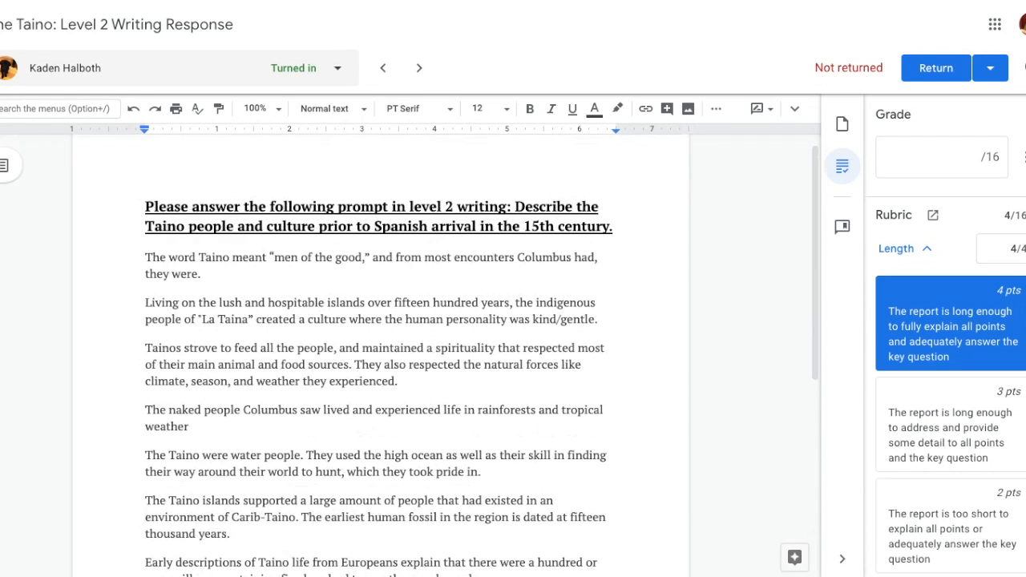
Step: Collapse the Length criterion, then score the Understanding criterion 4 points and collapse it
scroll(381, 353, "down", 1)
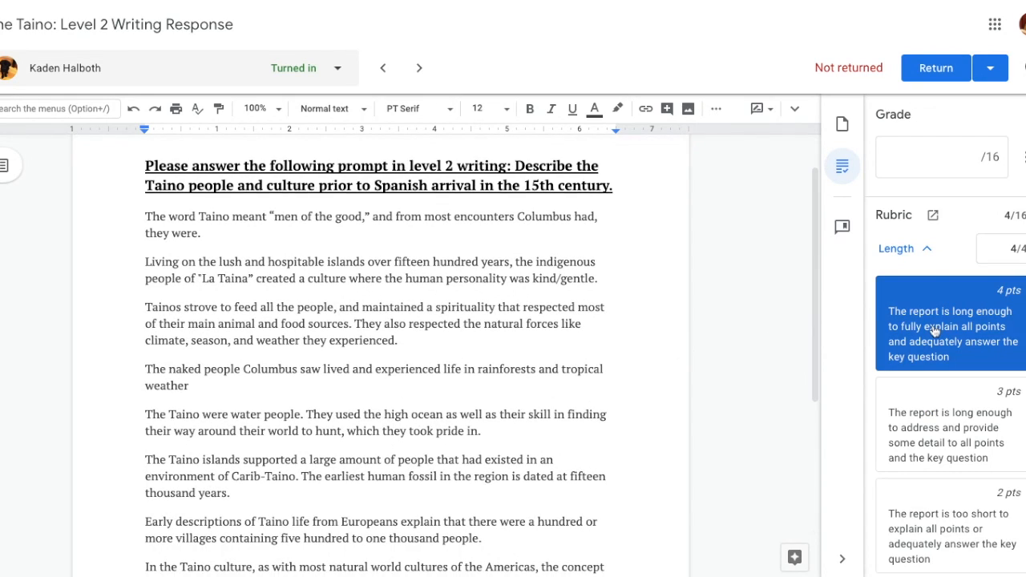
left_click(926, 251)
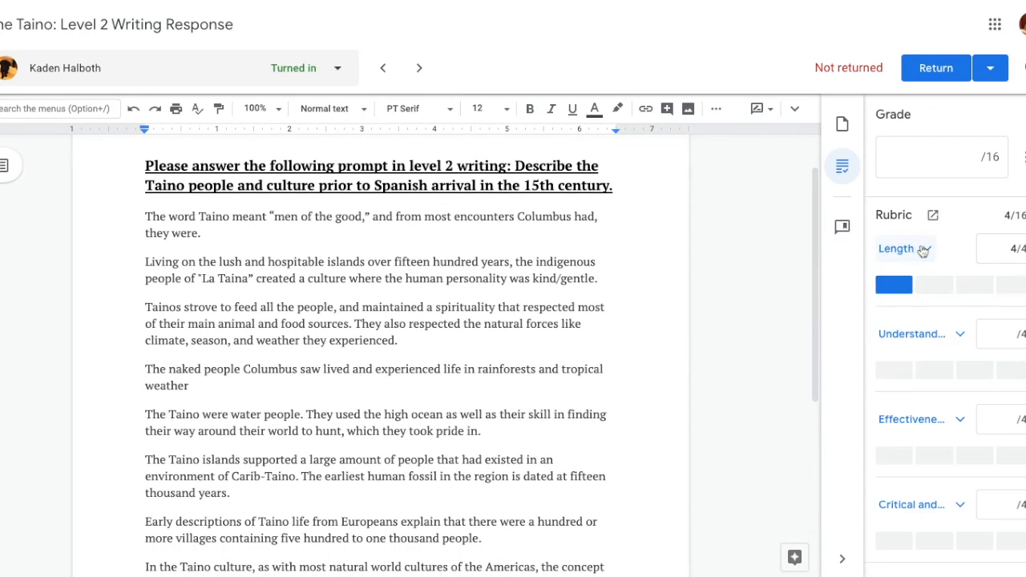
scroll(885, 307, "down", 1)
left_click(923, 290)
scroll(941, 389, "down", 2)
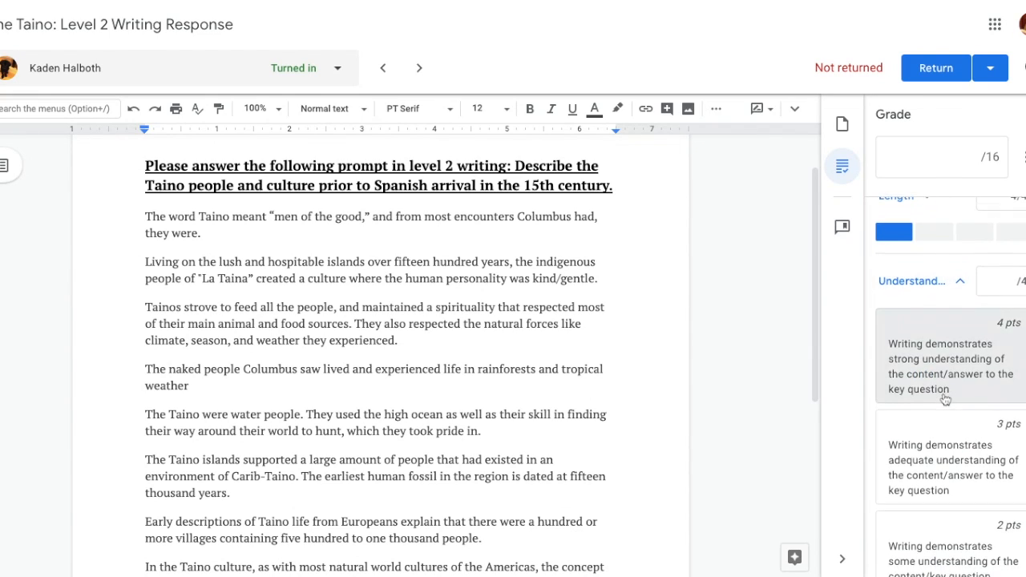
left_click(937, 299)
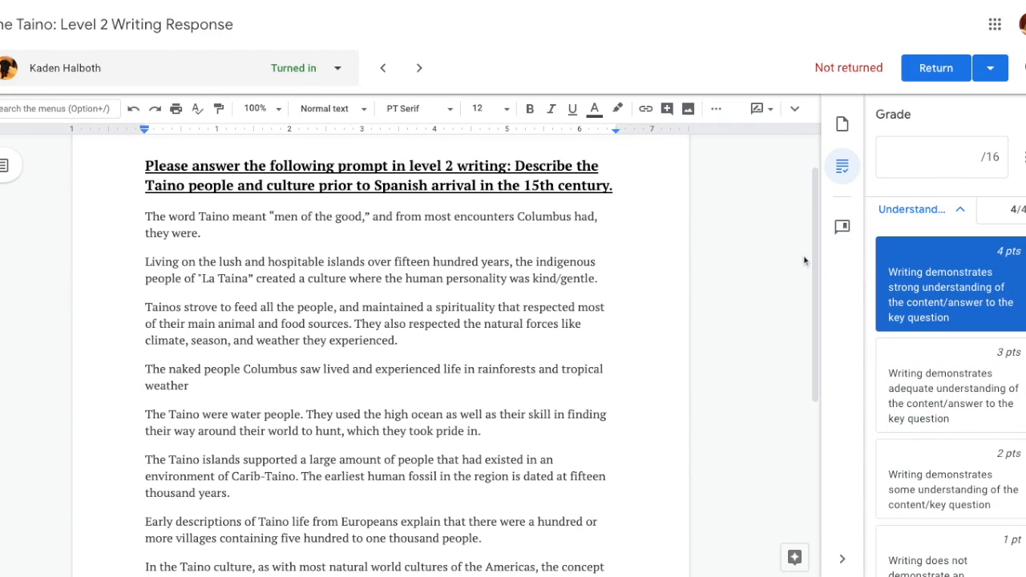
left_click(956, 214)
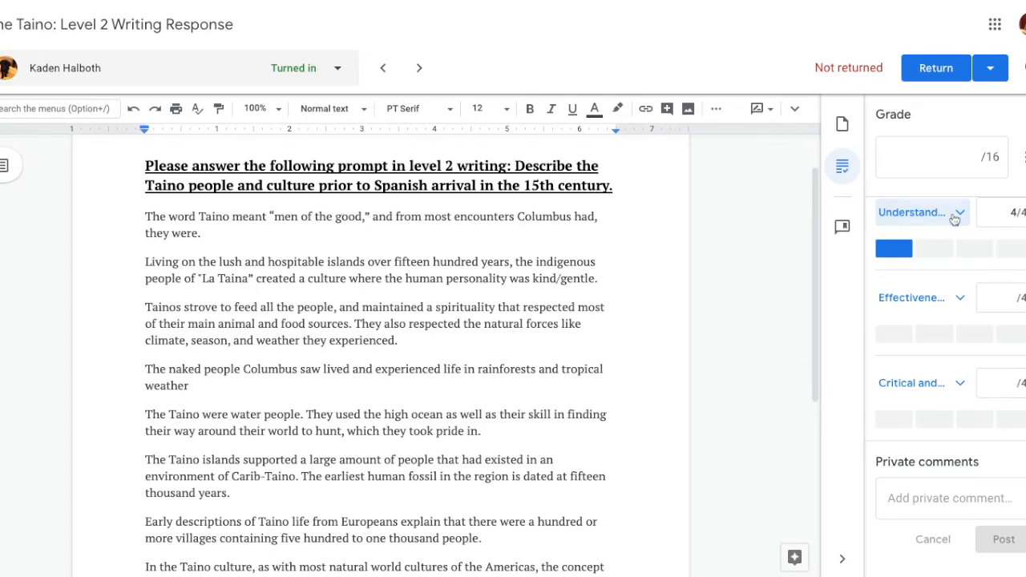
Step: Score the Effectiveness criterion and the Critical thinking criterion 4 points each, collapsing both level lists
left_click(946, 305)
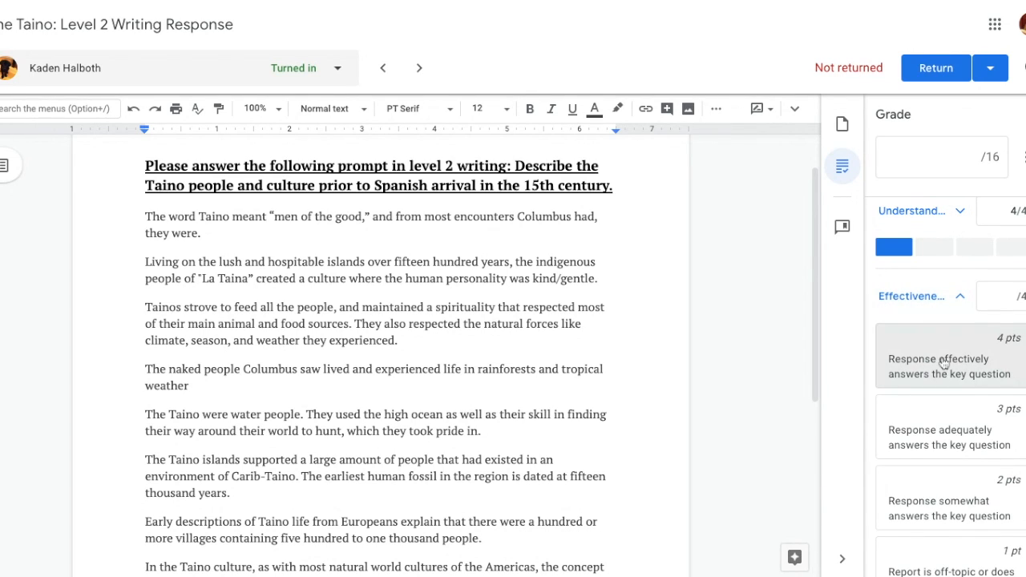
left_click(944, 366)
left_click(929, 302)
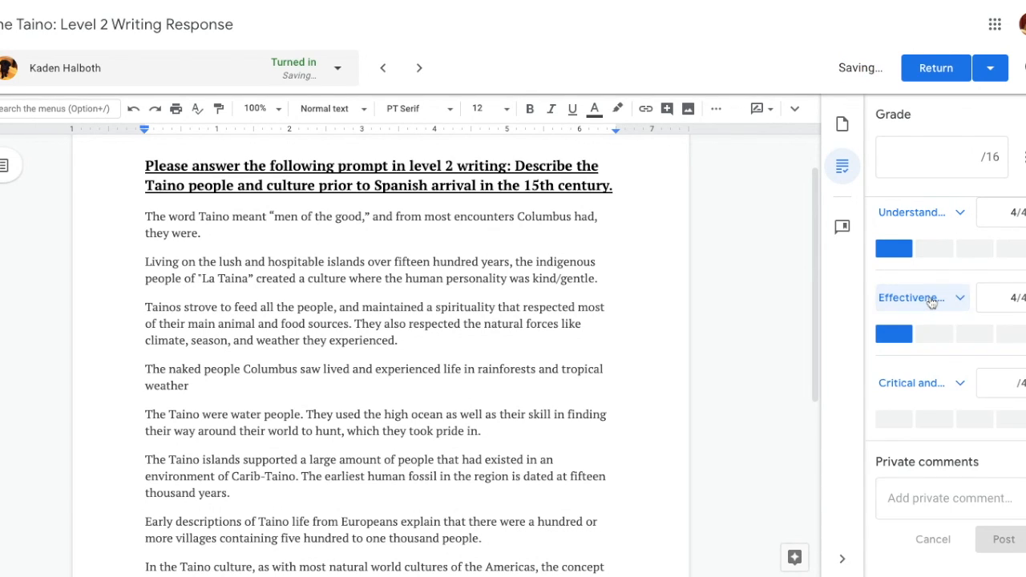
left_click(930, 383)
left_click(891, 441)
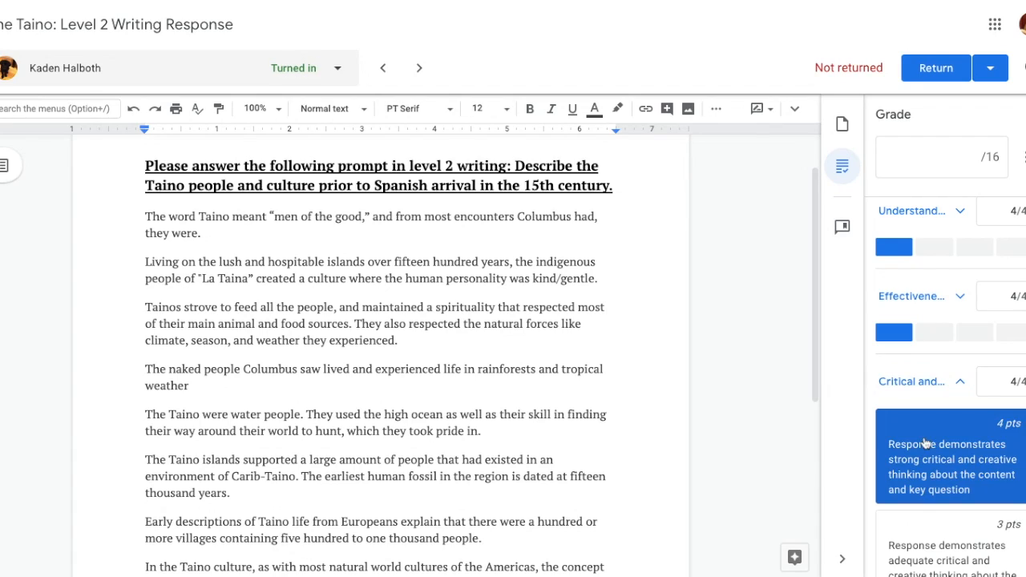
left_click(916, 382)
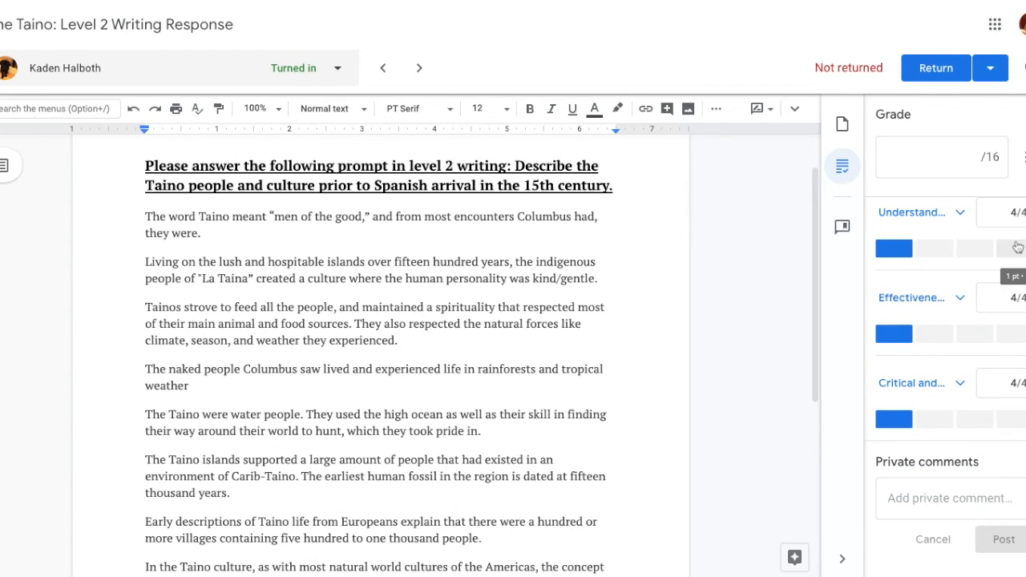
Step: Post the private comment "Great work!" on the student's submission
left_click(952, 498)
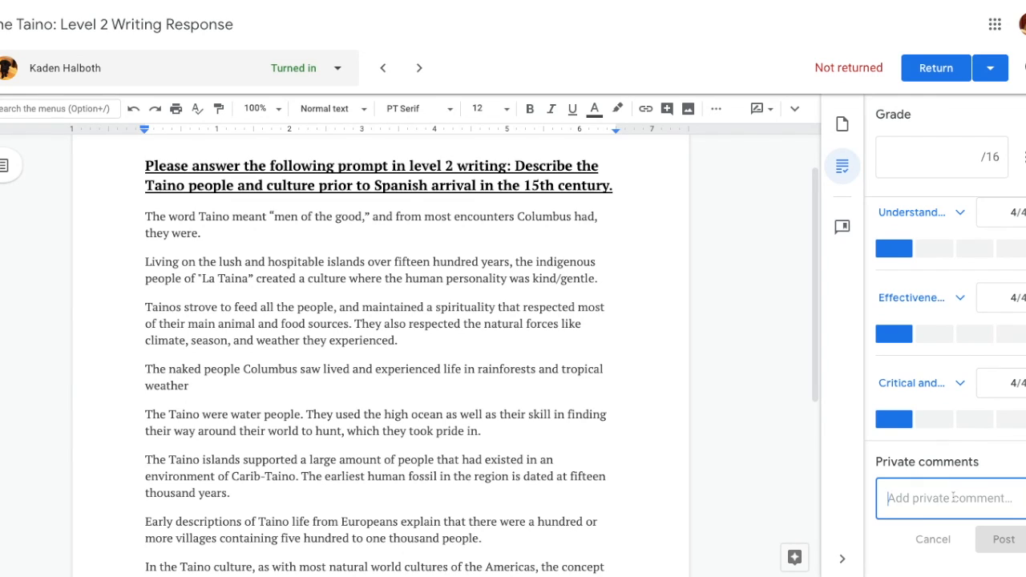
type("Great work!")
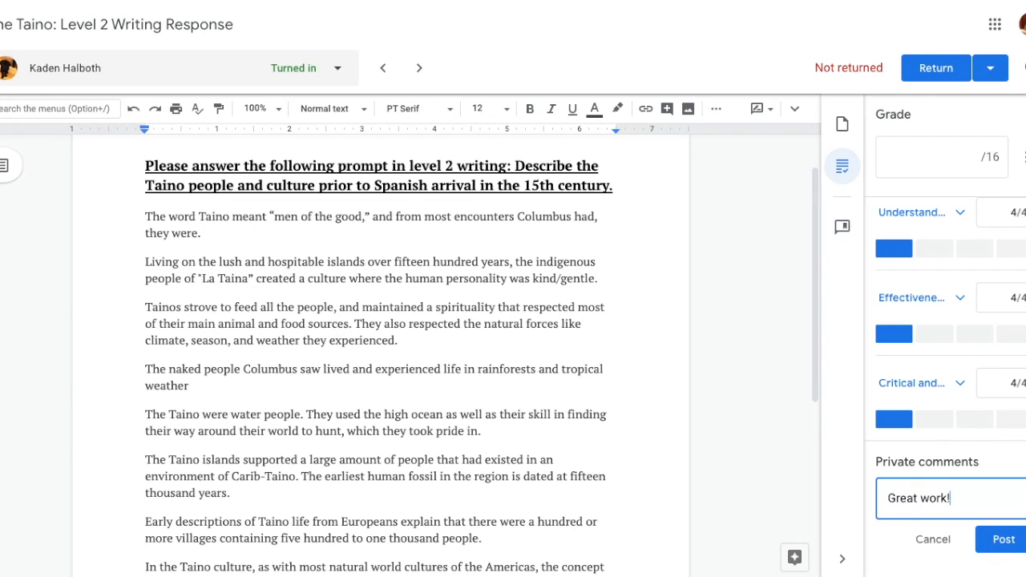
left_click(1013, 540)
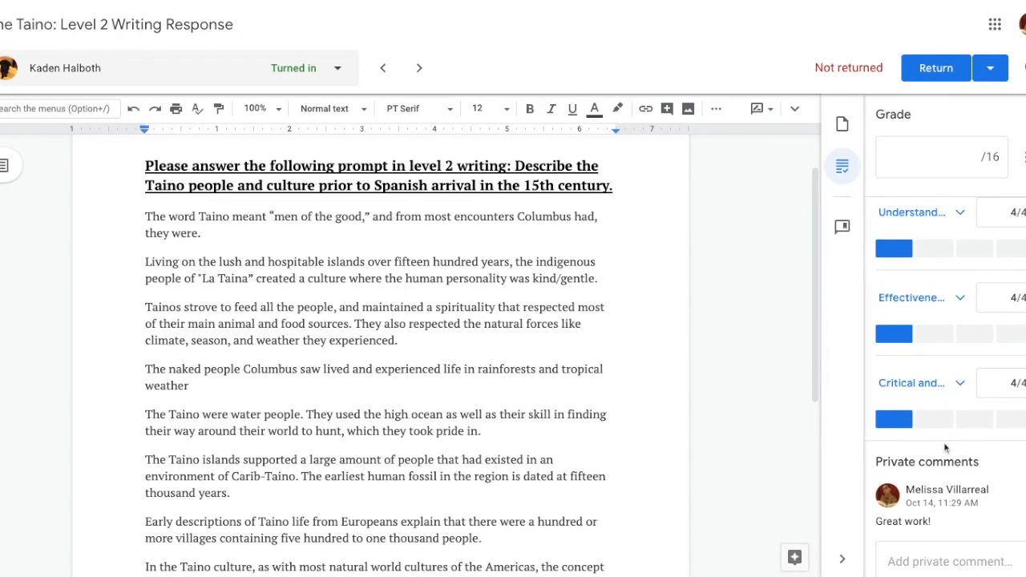
Step: Set the overall grade to 16 and return the graded work to the student
scroll(945, 449, "up", 3)
left_click(955, 157)
type("16")
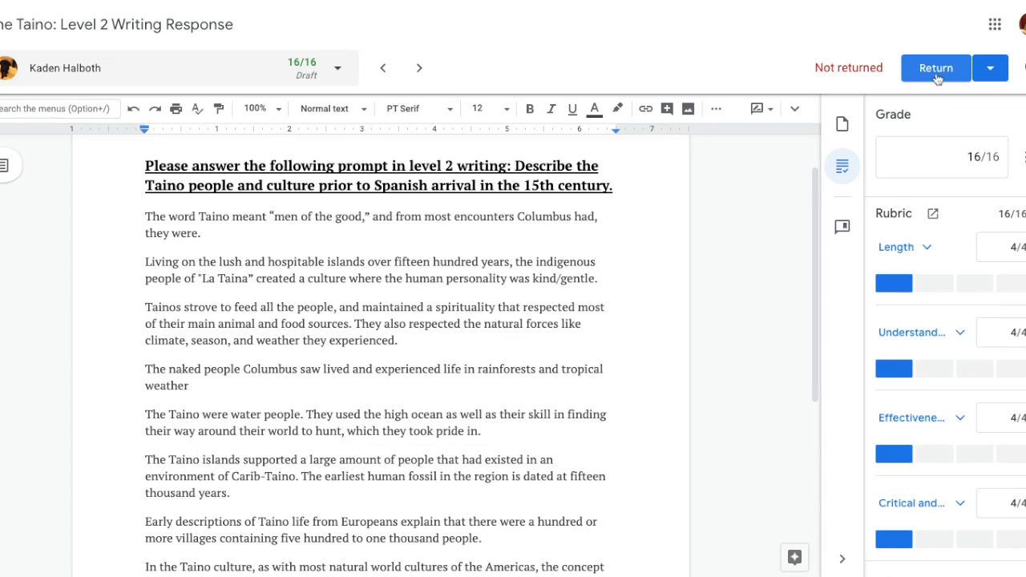
left_click(936, 68)
left_click(644, 344)
Step: Go to the next student's submission, review its rubric grading, and view the saved comments in the comment bank
left_click(419, 68)
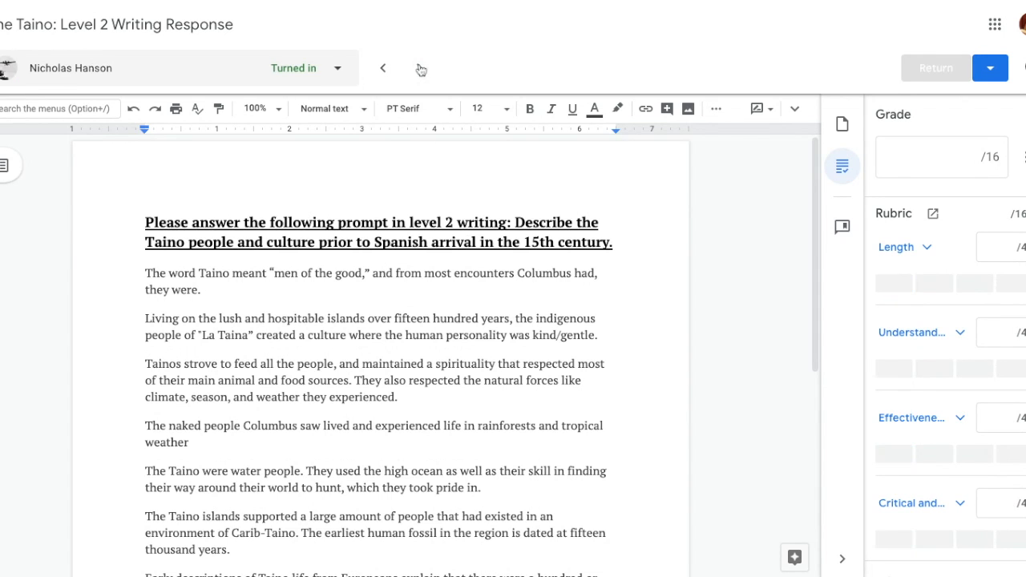
scroll(411, 396, "down", 10)
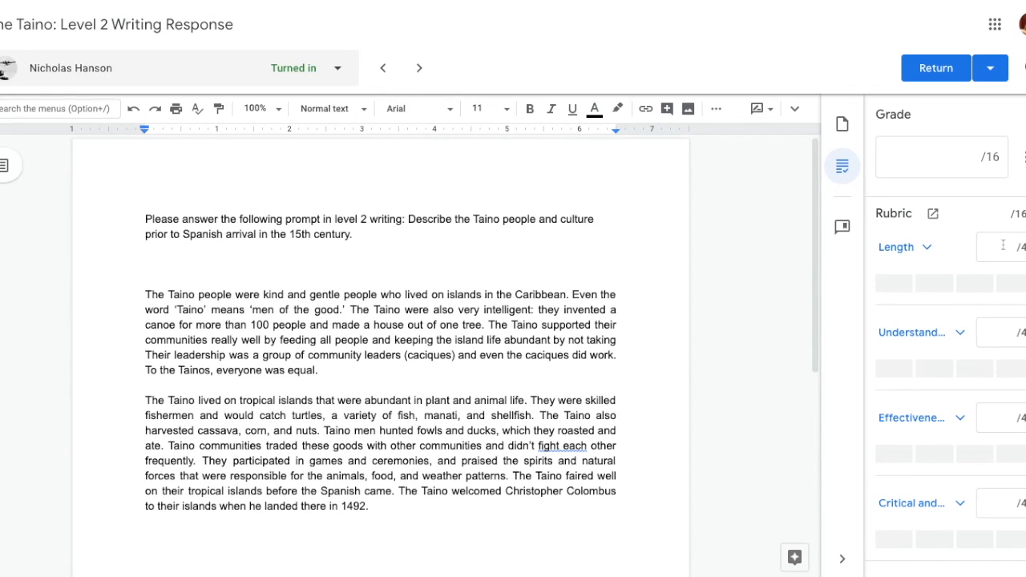
left_click(843, 166)
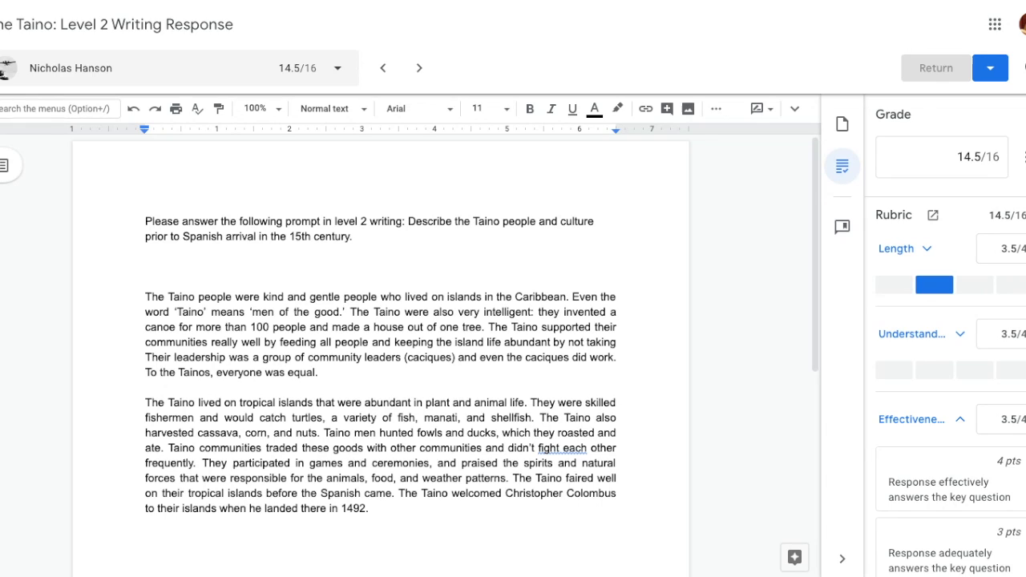
left_click(843, 228)
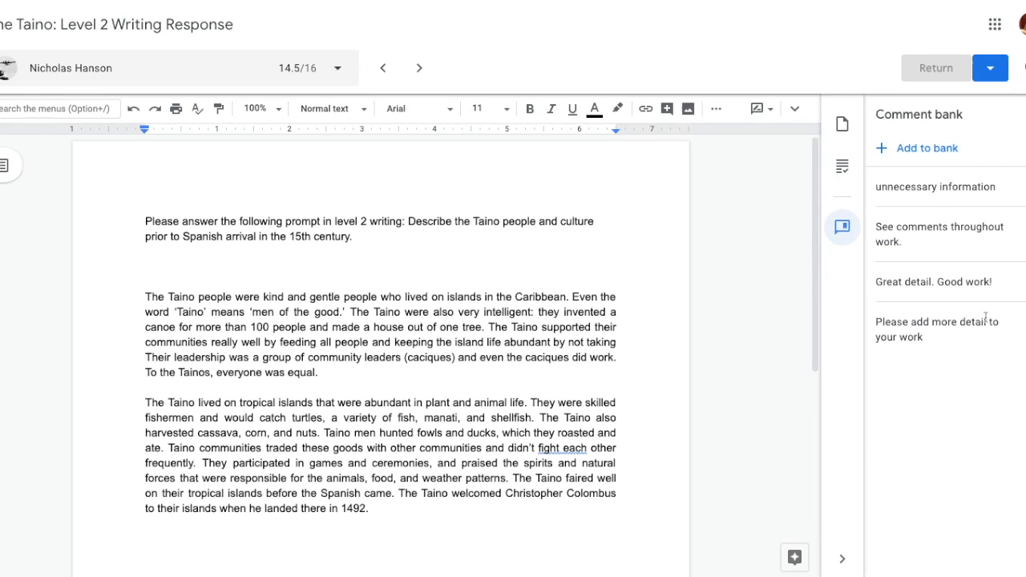
Step: Leave the grading view for the American History 8A classwork page and collapse "The Taino: Level 2 Writing Response"
left_click(337, 1)
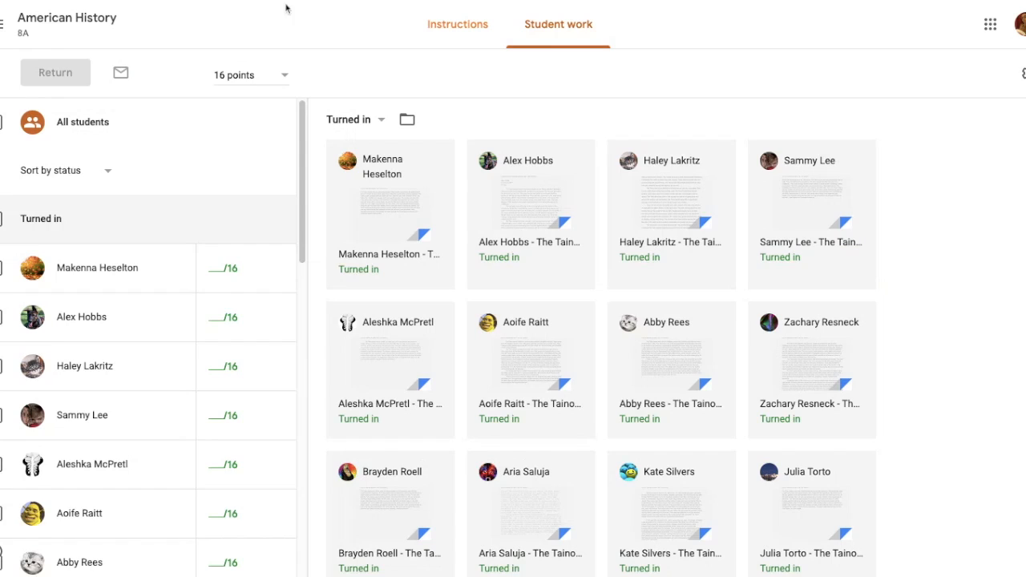
left_click(98, 17)
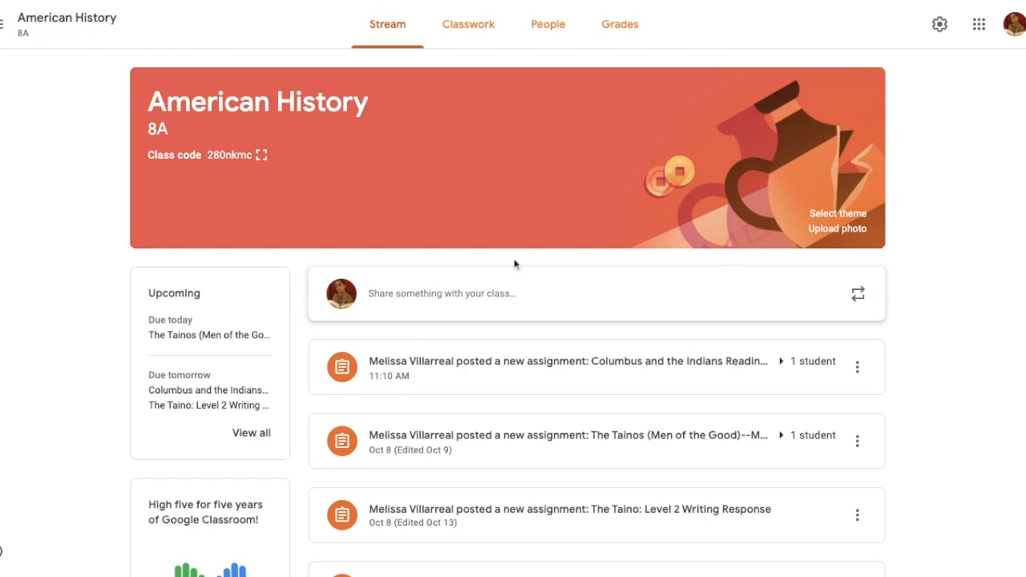
left_click(480, 15)
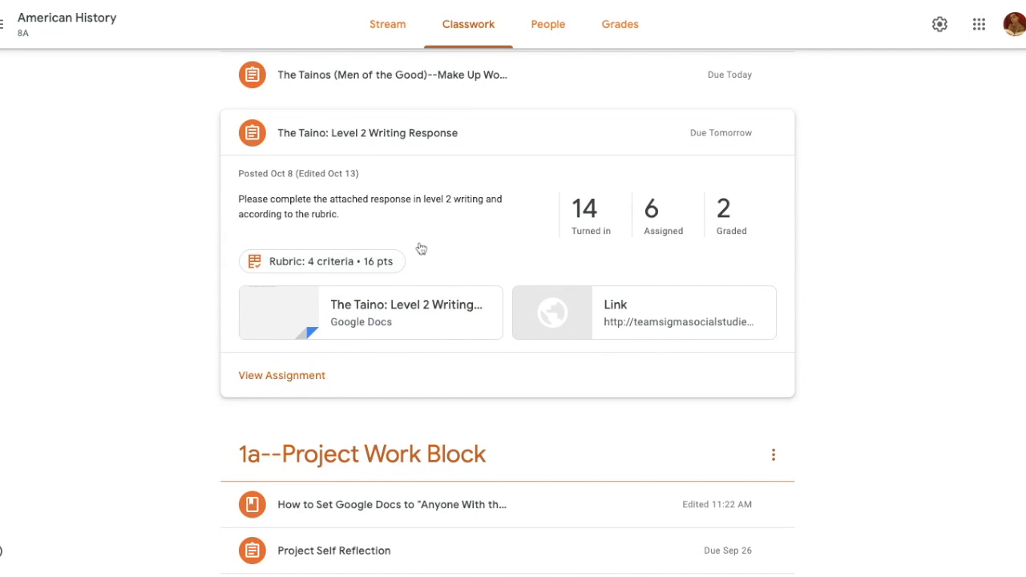
left_click(575, 133)
scroll(760, 367, "up", 3)
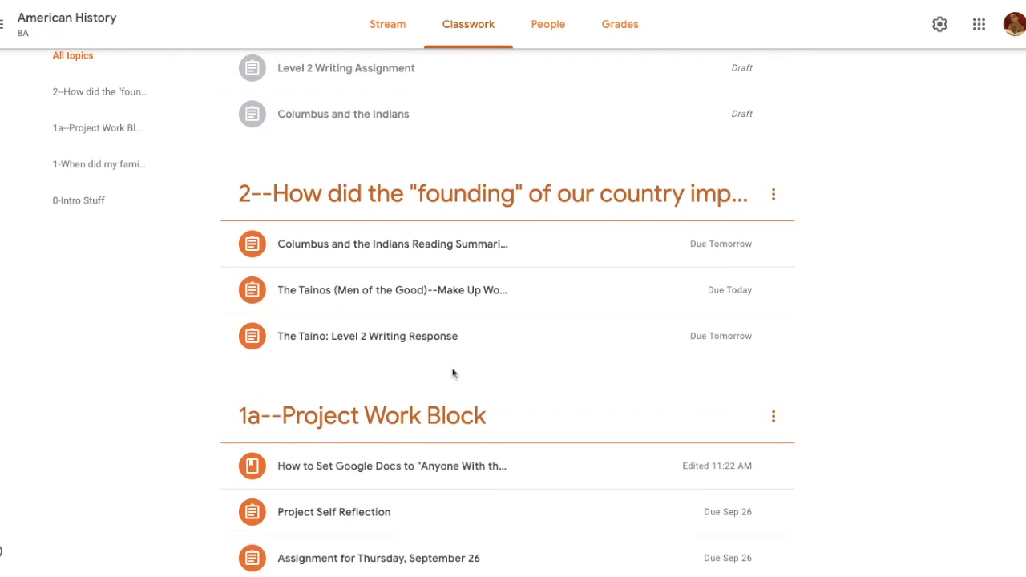
Step: Reuse the post "The Taino: Level 2 Writing Response" from American History 8B, with new copies of all attachments
scroll(813, 334, "up", 2)
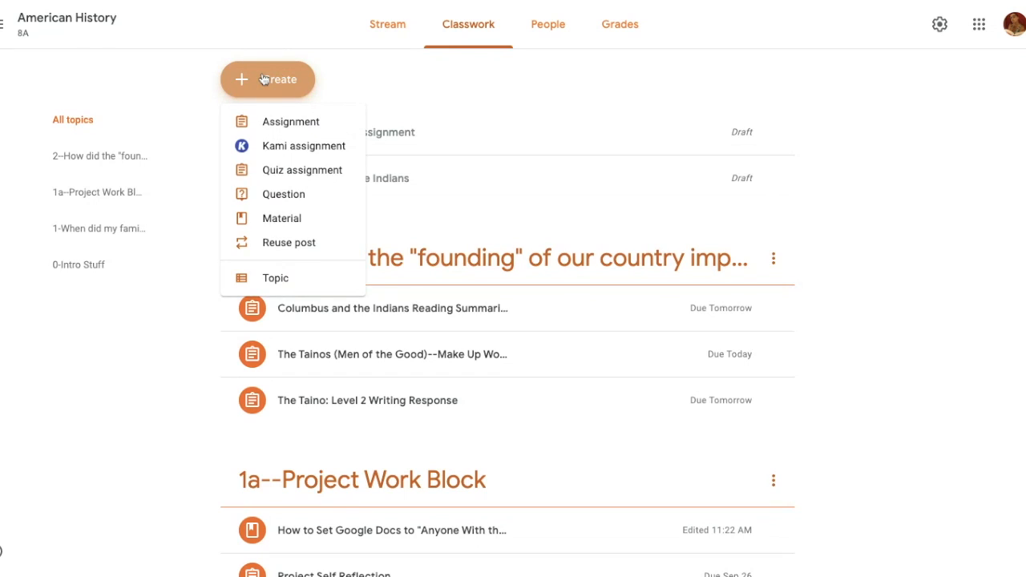
left_click(280, 242)
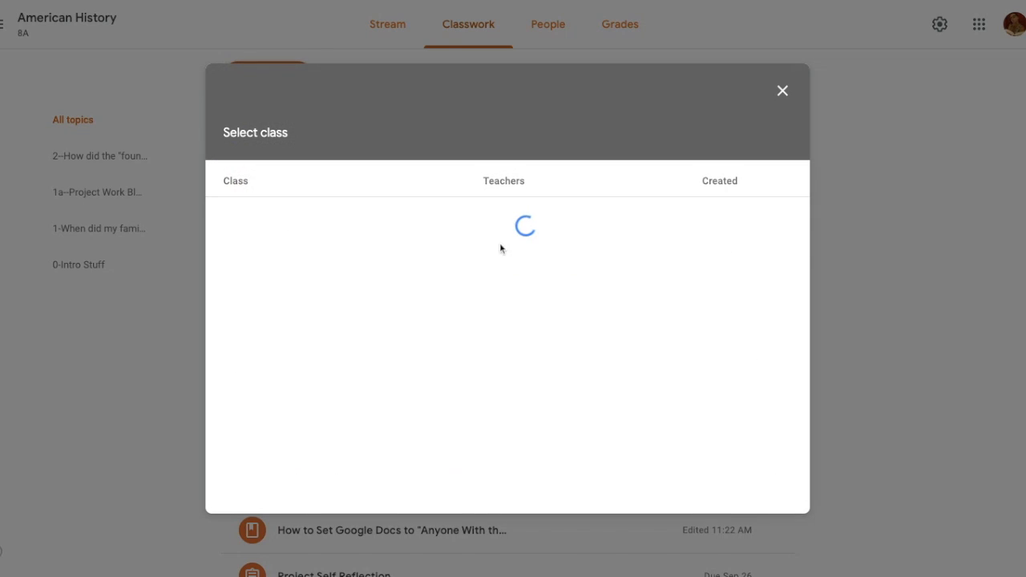
left_click(428, 219)
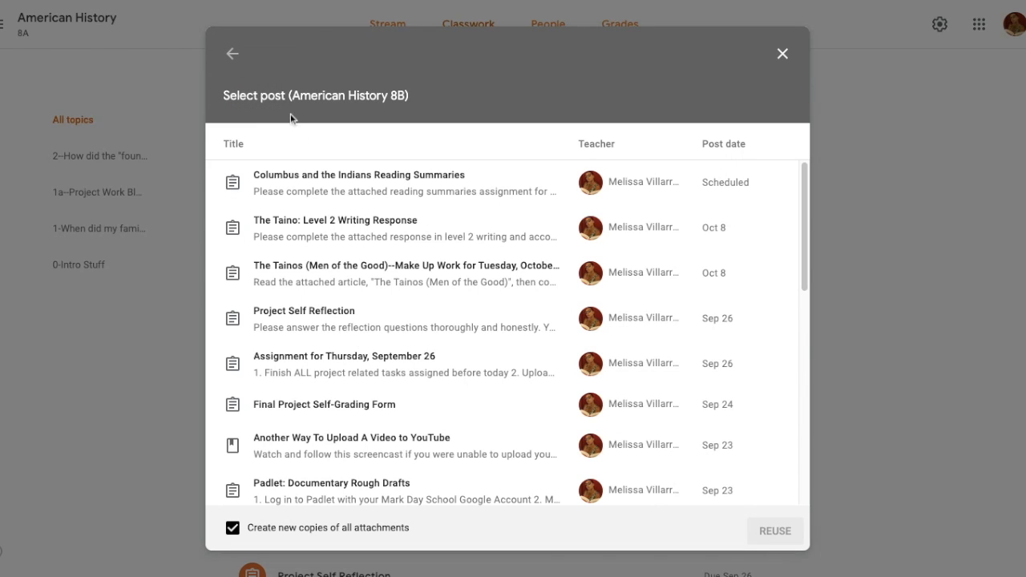
left_click(362, 234)
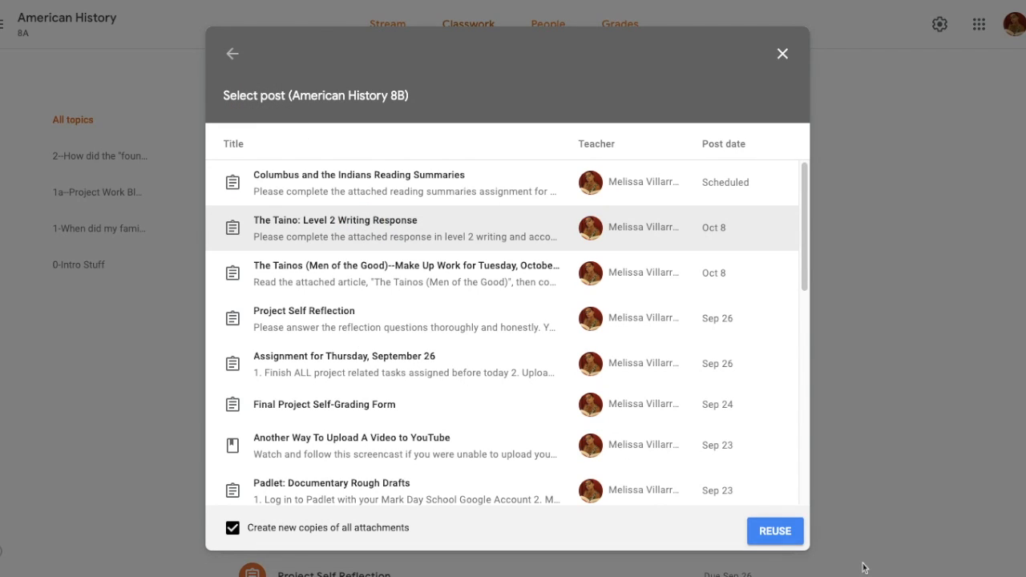
left_click(783, 531)
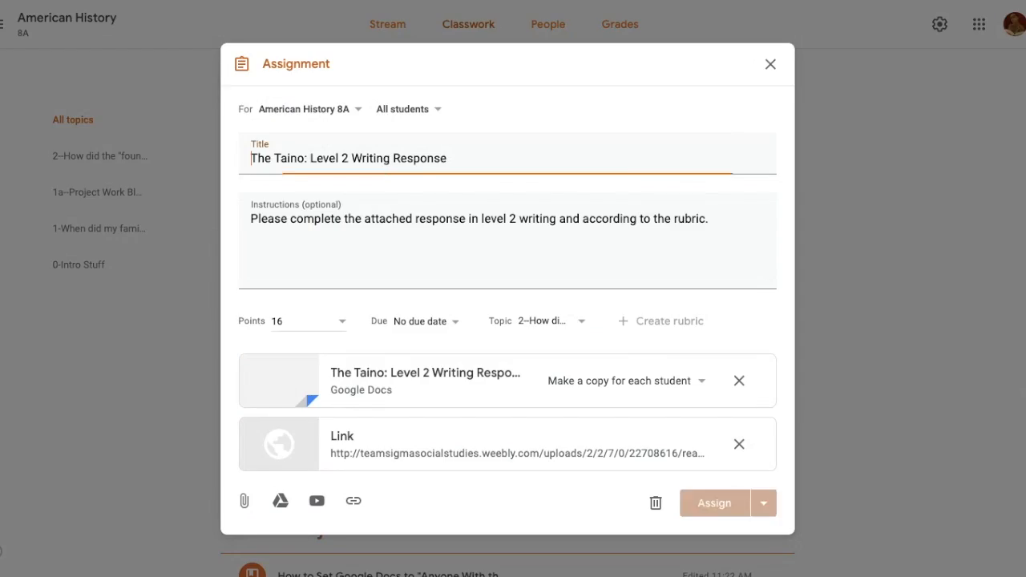
Step: Retitle the reused assignment "The Columbian Exchange: Level 2 Writing Response"
triple_click(361, 156)
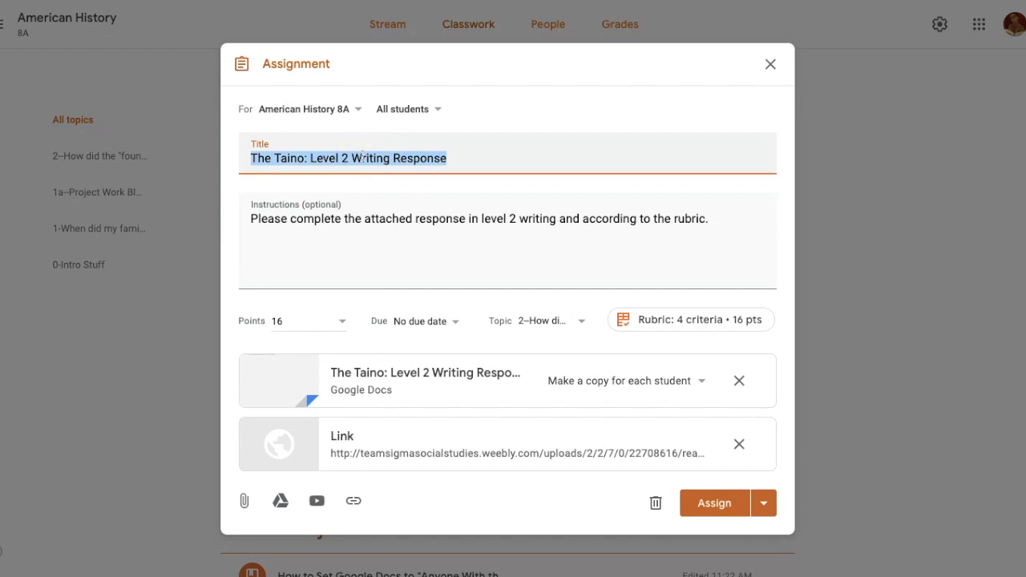
key("BackSpace")
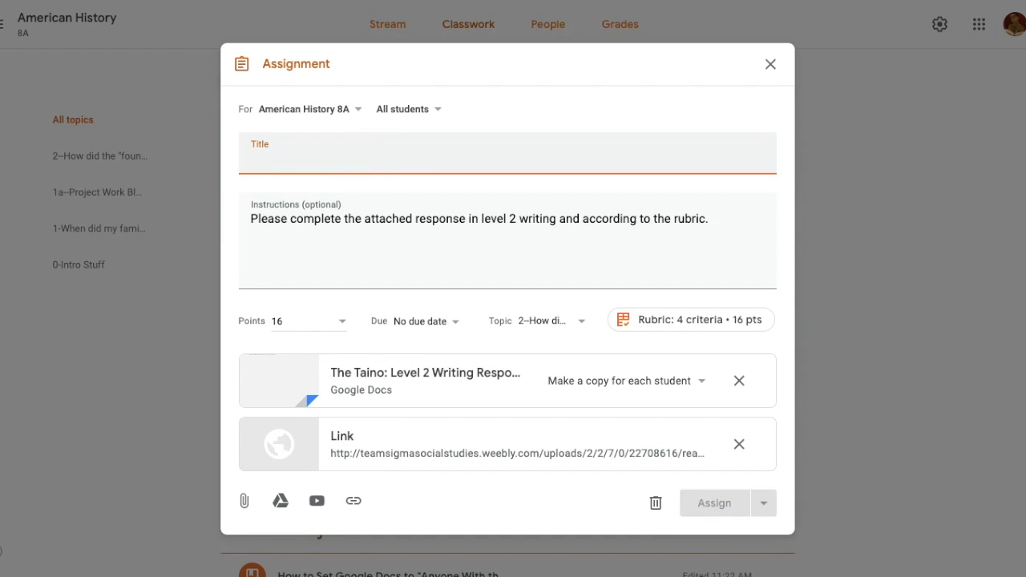
type("The Col")
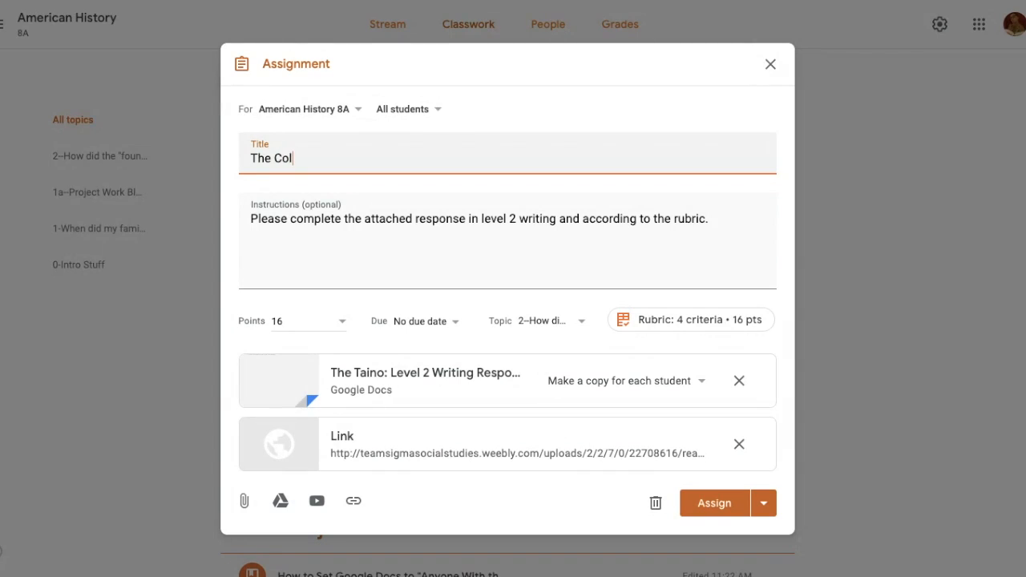
type("umbian Exchange: Level 2 Writing Response")
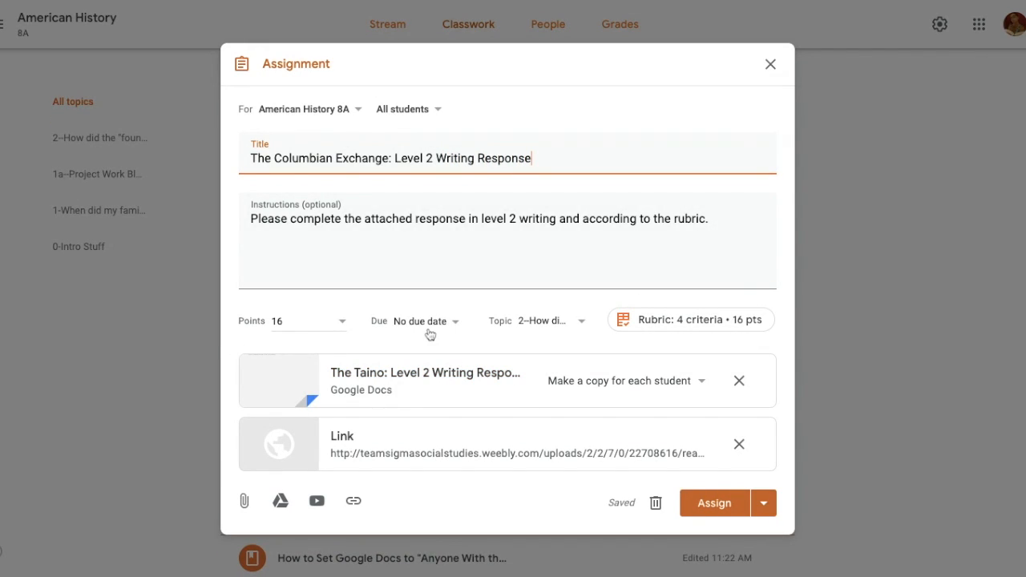
Step: Remove the Google Docs and link attachments from the reused assignment and close it, keeping it as a draft
left_click(742, 381)
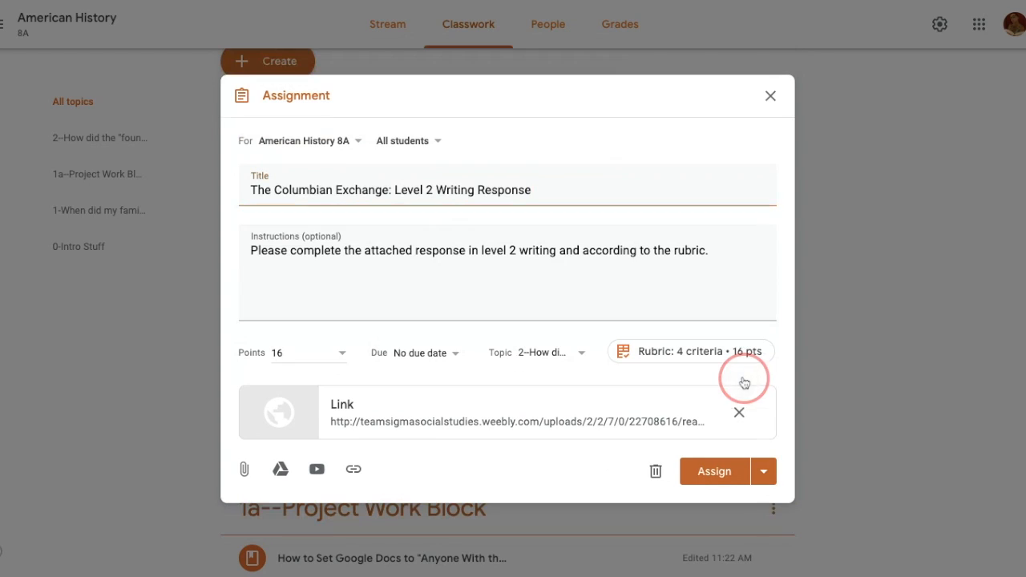
left_click(739, 412)
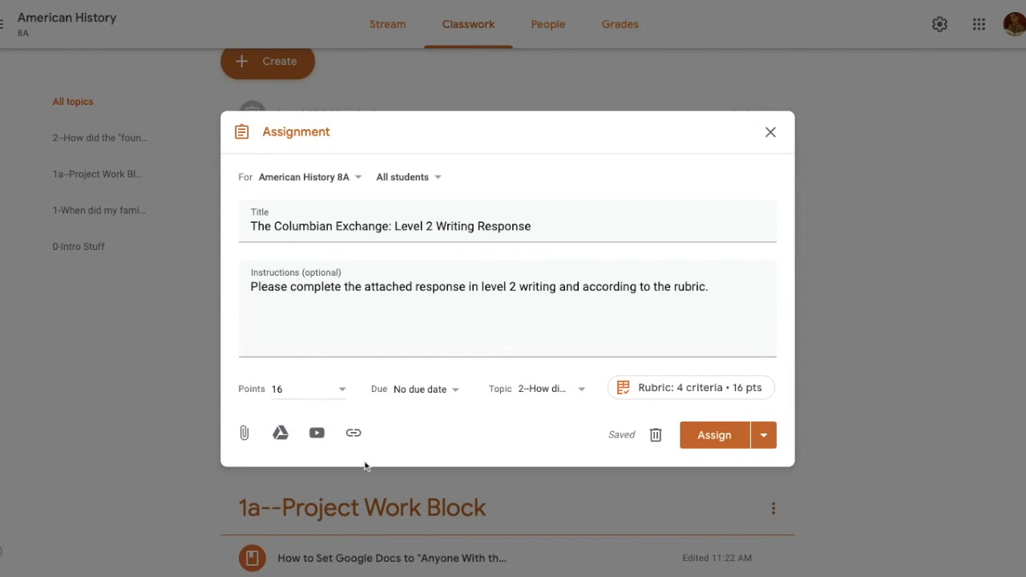
left_click(771, 133)
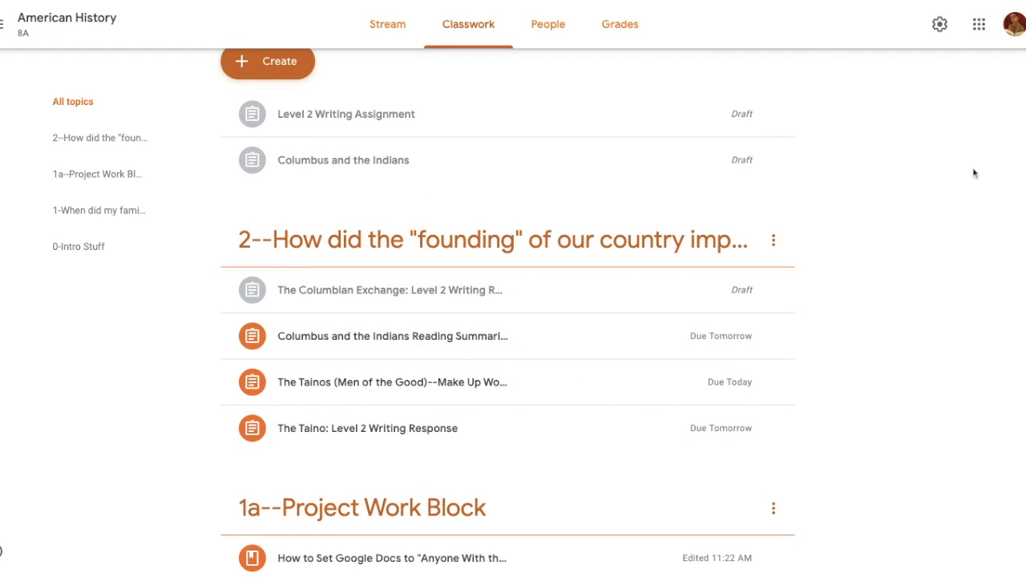
scroll(974, 173, "down", 10)
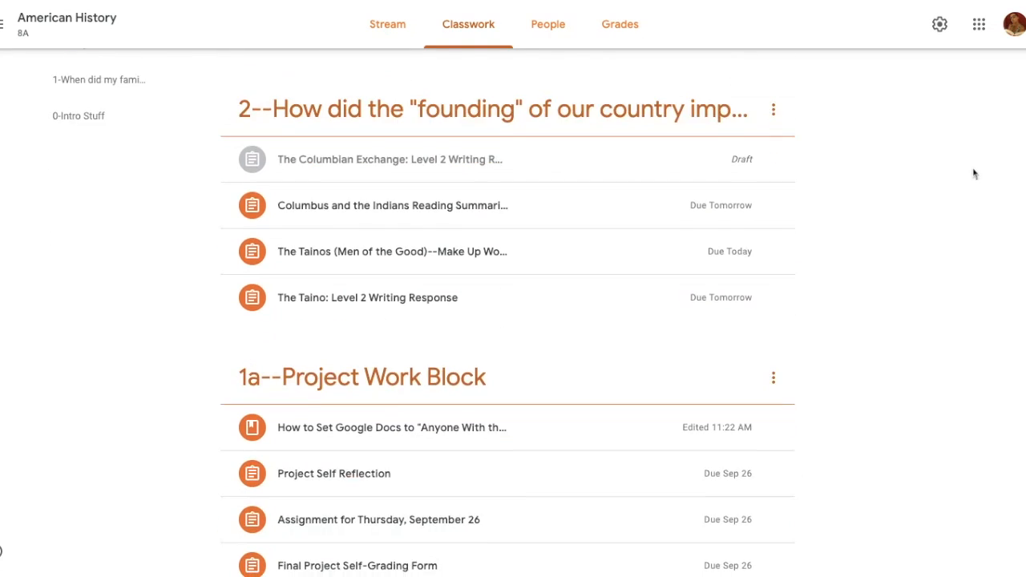